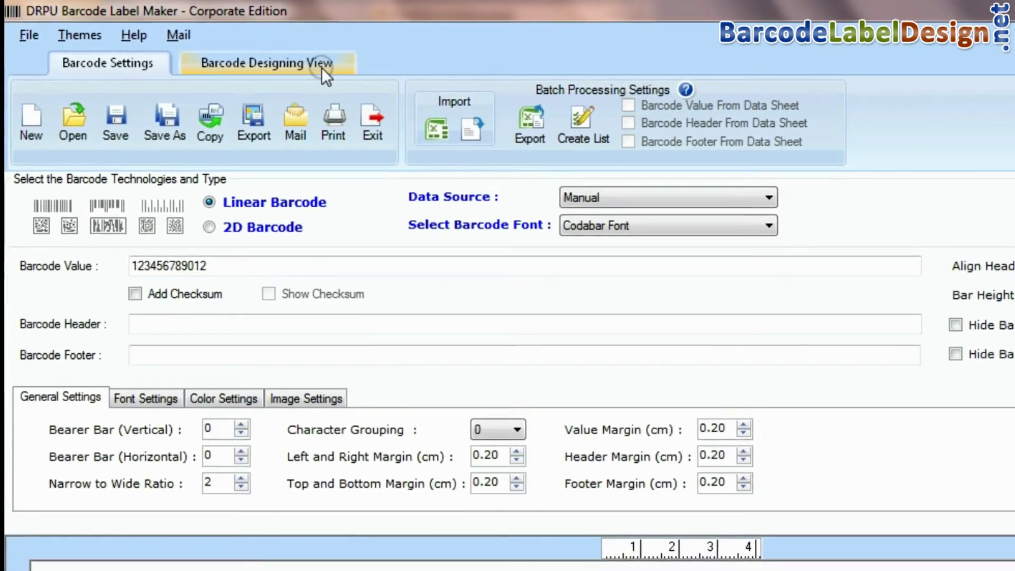
Switch to 2D barcodes and choose the Databar PDF417 font
{"action": "left_click", "coordinate": [232, 227]}
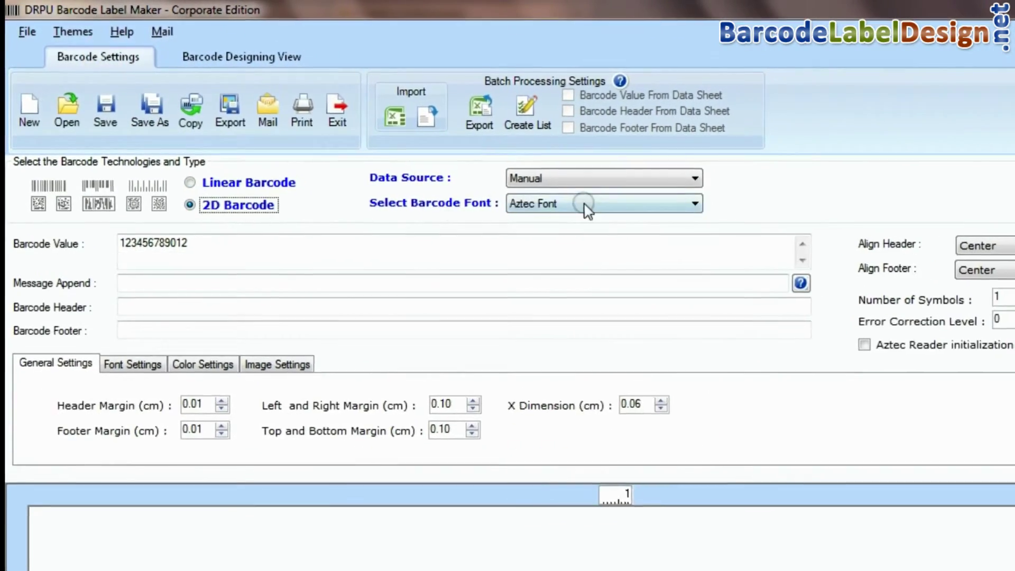
{"action": "left_click", "coordinate": [587, 212]}
{"action": "left_click", "coordinate": [582, 414]}
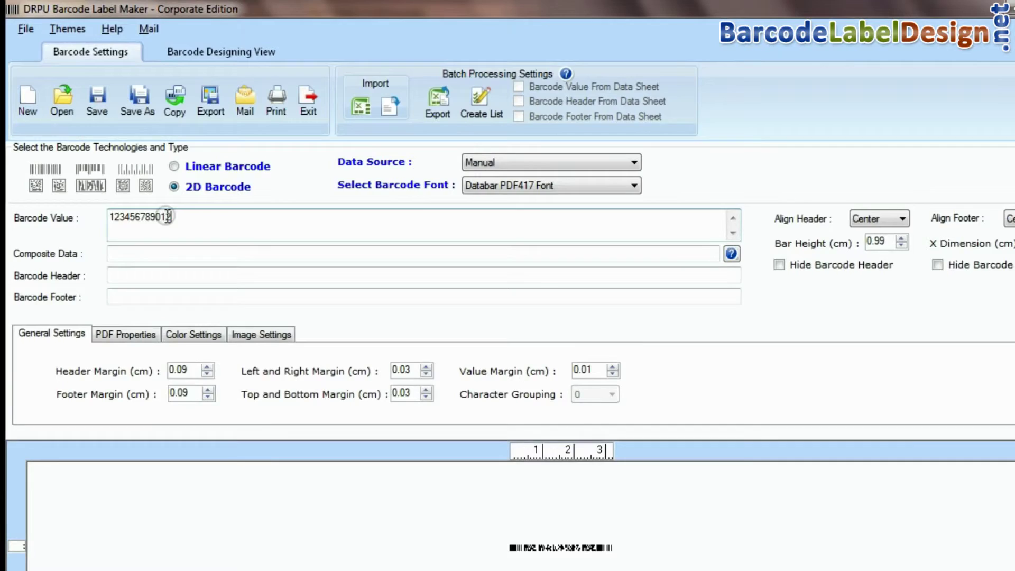
{"action": "double_click", "coordinate": [167, 216]}
{"action": "type", "text": "00947575767470"}
{"action": "left_click", "coordinate": [174, 254]}
{"action": "type", "text": "453457567"}
{"action": "left_click", "coordinate": [177, 276]}
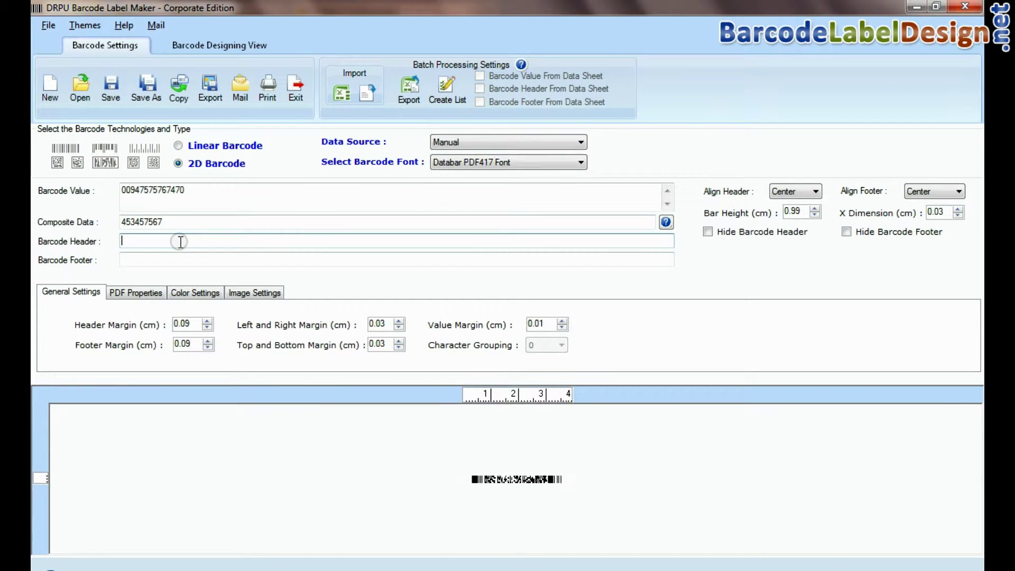
{"action": "type", "text": "Font"}
{"action": "left_click", "coordinate": [175, 260]}
{"action": "type", "text": "Designed using DRPU Software"}
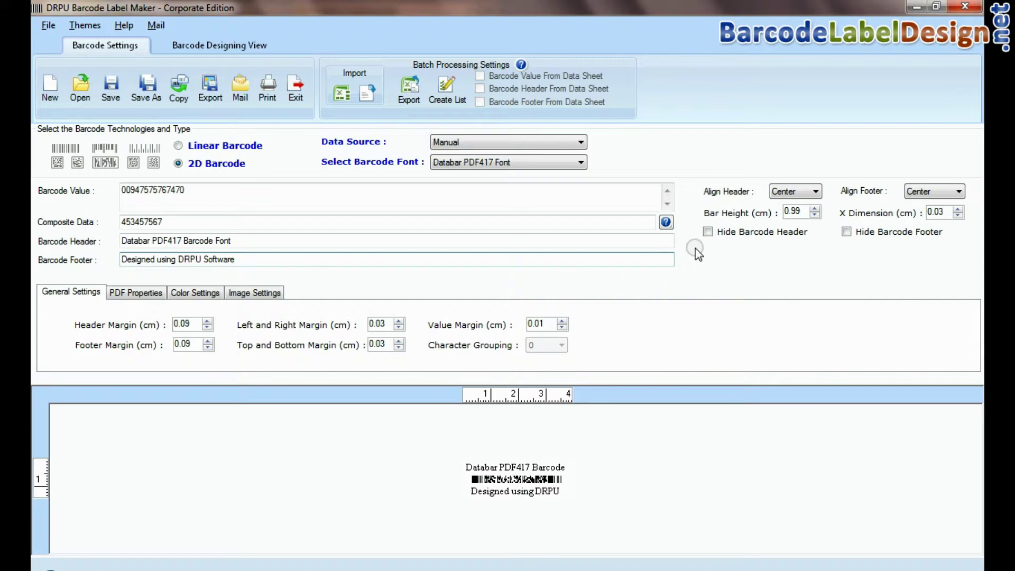
{"action": "left_click", "coordinate": [707, 233]}
Set PDF417 properties: 4 rows, 6 columns, EC level 0, X-to-Y ratio 8, Binary mode
{"action": "left_click", "coordinate": [143, 293]}
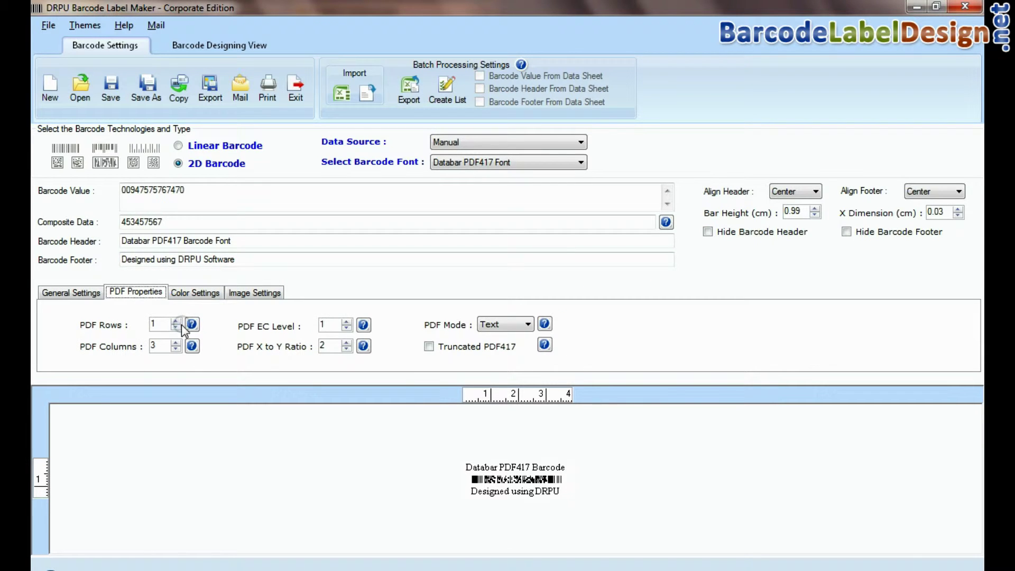
{"action": "left_click", "coordinate": [175, 342]}
{"action": "left_click", "coordinate": [176, 342]}
{"action": "left_click", "coordinate": [176, 343]}
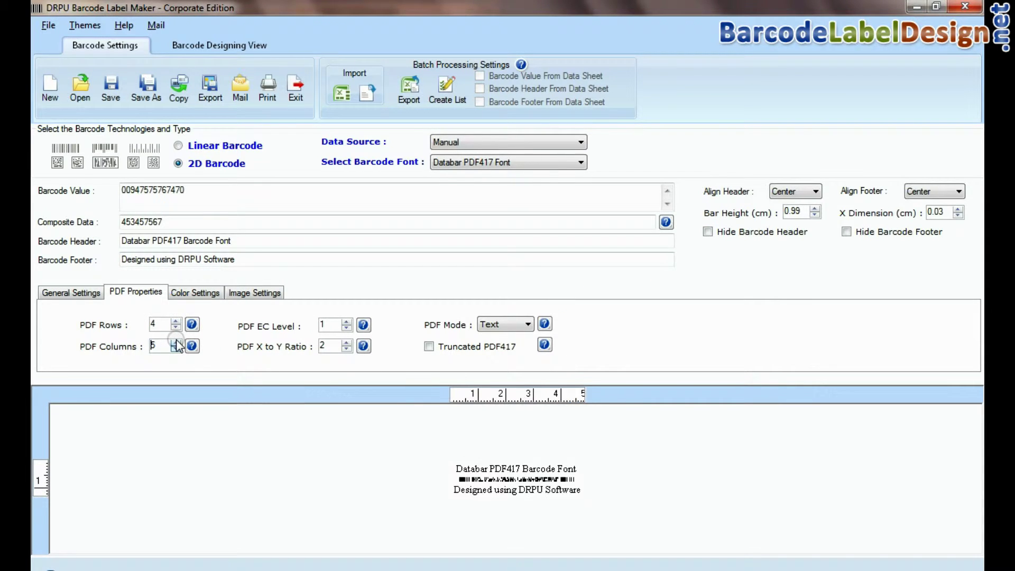
{"action": "left_click", "coordinate": [349, 343]}
{"action": "left_click", "coordinate": [349, 343]}
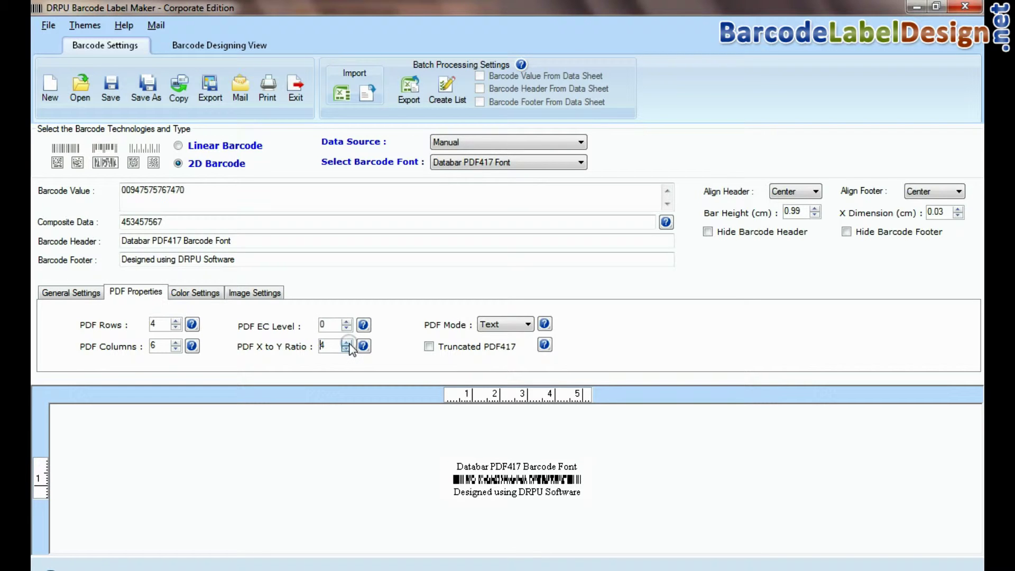
{"action": "left_click", "coordinate": [348, 344]}
{"action": "left_click", "coordinate": [348, 343]}
{"action": "left_click", "coordinate": [348, 344]}
{"action": "left_click", "coordinate": [348, 343]}
{"action": "left_click", "coordinate": [528, 325]}
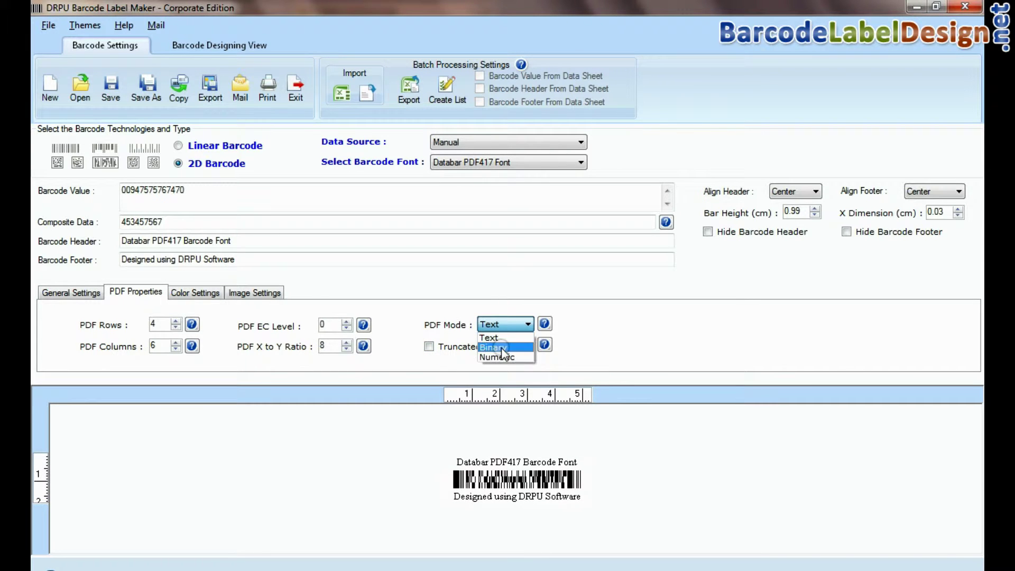
Keep black as the barcode colour and review the image orientation settings
{"action": "left_click", "coordinate": [500, 345]}
{"action": "left_click", "coordinate": [195, 293]}
{"action": "left_click", "coordinate": [201, 321]}
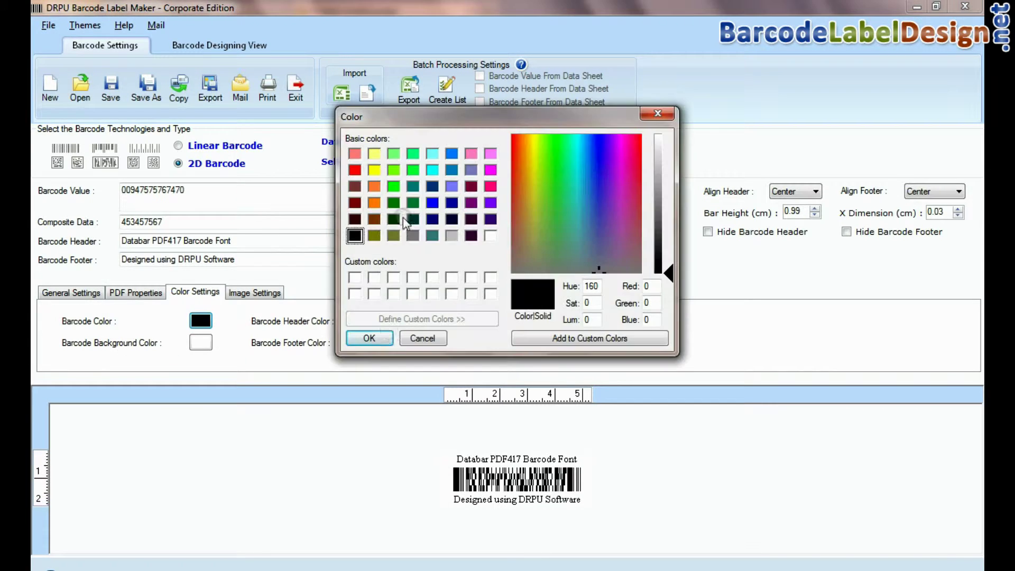
{"action": "left_click", "coordinate": [386, 341]}
{"action": "left_click", "coordinate": [258, 294]}
{"action": "left_click", "coordinate": [471, 364]}
{"action": "scroll", "coordinate": [470, 364], "scroll_direction": "up", "scroll_amount": 1}
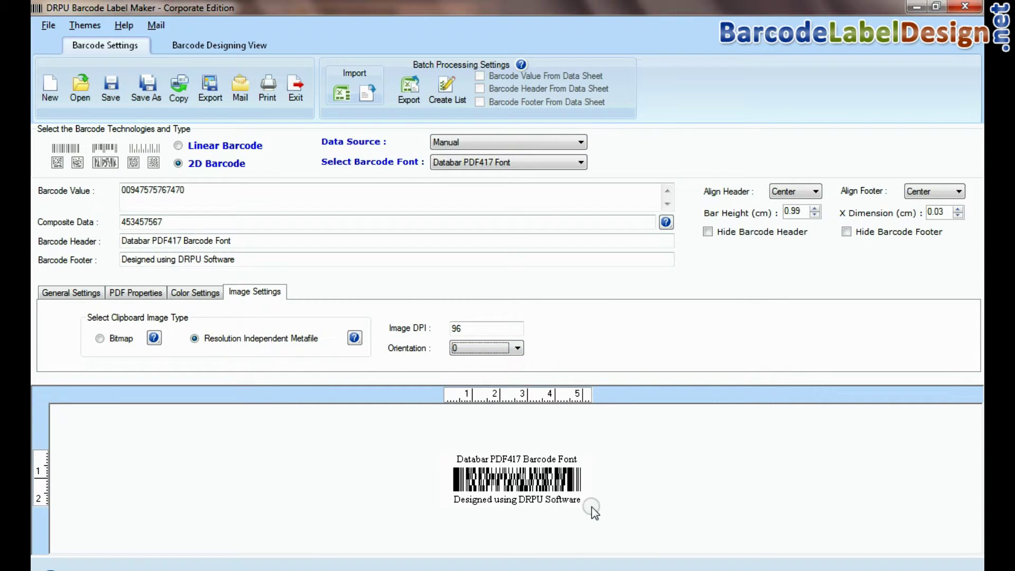
Make the design-view card a round rectangle sized 72 × 50 mm
{"action": "left_click", "coordinate": [225, 46]}
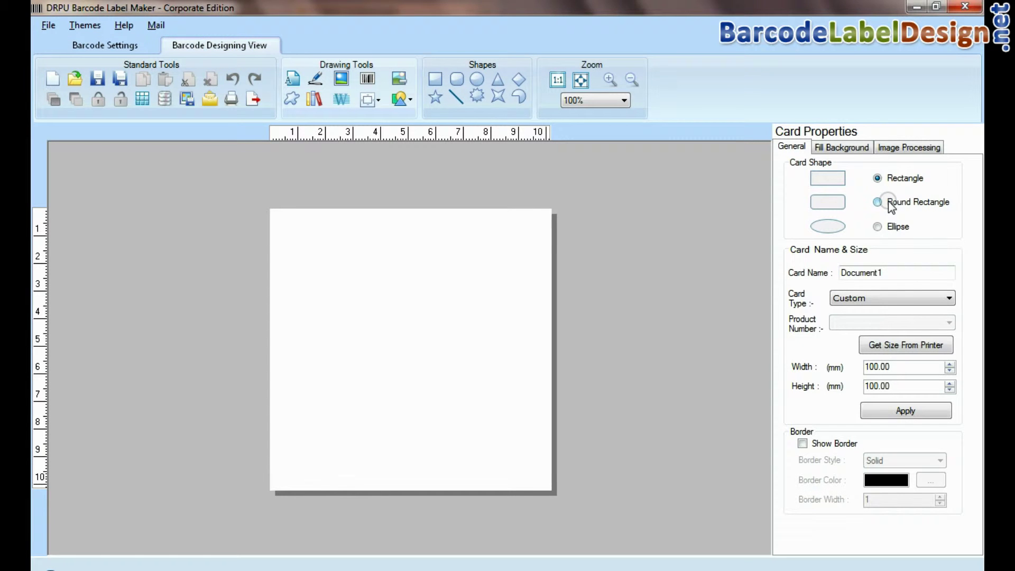
{"action": "left_click", "coordinate": [879, 202]}
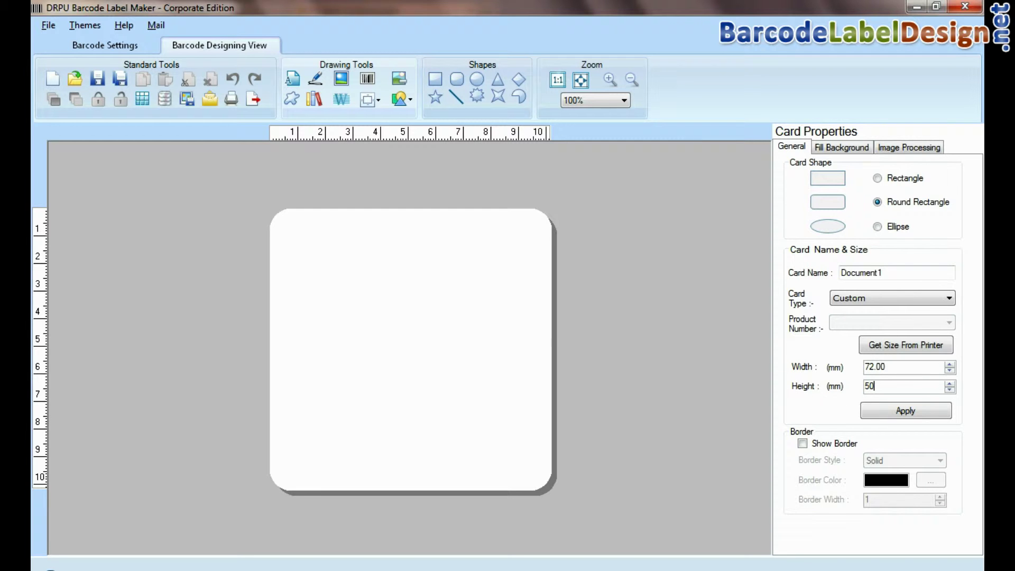
{"action": "left_click", "coordinate": [886, 411]}
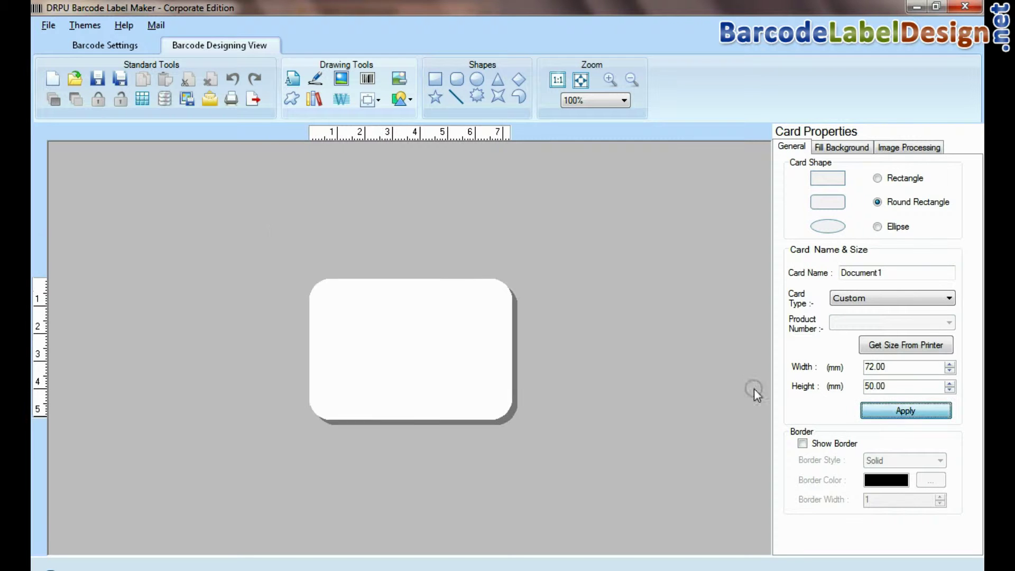
Place a barcode on the card and set it to the 2D Databar PDF417 font
{"action": "left_click", "coordinate": [369, 79]}
{"action": "left_click", "coordinate": [356, 313]}
{"action": "left_click", "coordinate": [401, 342]}
{"action": "double_click", "coordinate": [401, 343]}
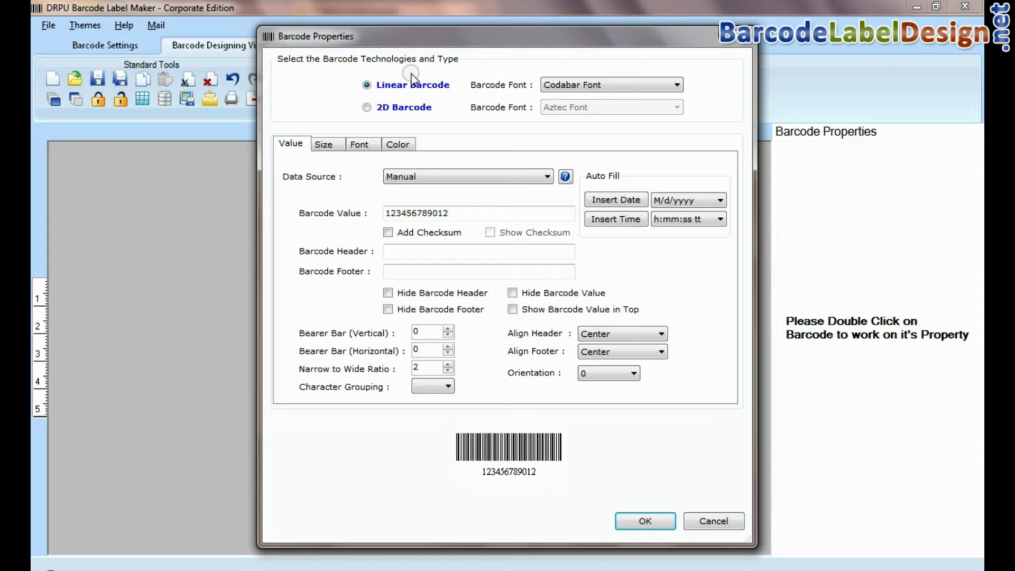
{"action": "left_click", "coordinate": [405, 107]}
{"action": "left_click", "coordinate": [634, 107]}
{"action": "left_click", "coordinate": [584, 260]}
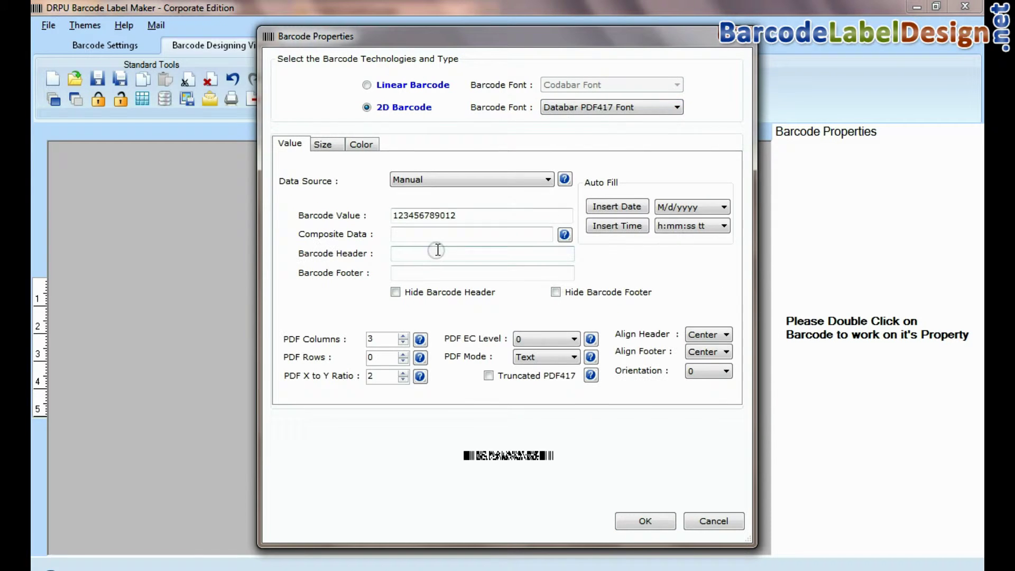
Fill in the barcode value, header 'Databar PDF417 Barcode Font' and footer 'Designed using DRPU Software'
{"action": "left_click_drag", "start_coordinate": [470, 215], "coordinate": [306, 219]}
{"action": "key", "text": "ctrl+v"}
{"action": "left_click", "coordinate": [417, 237]}
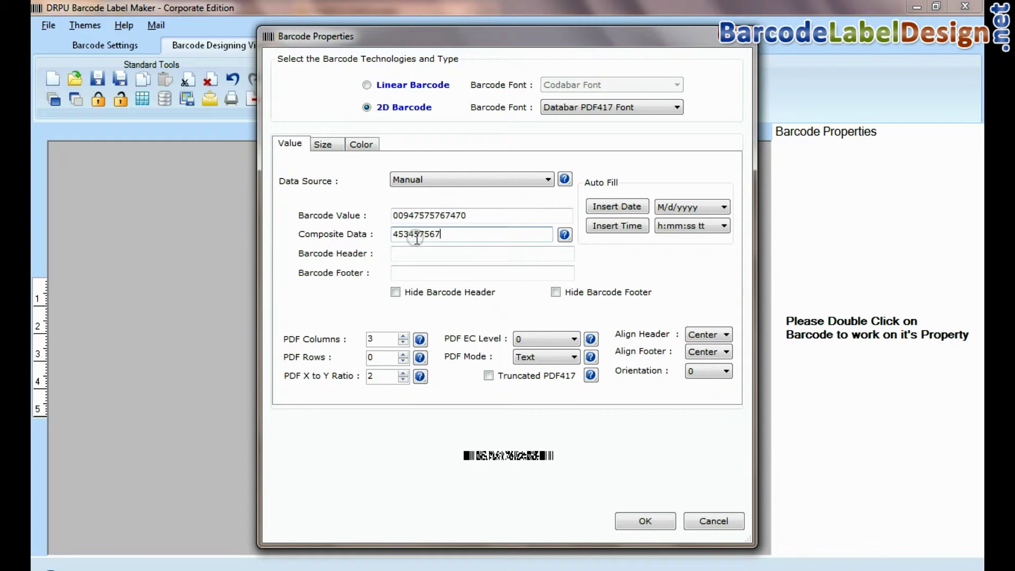
{"action": "left_click", "coordinate": [409, 255]}
{"action": "type", "text": "Databar PDF417 Barcode Font"}
{"action": "left_click", "coordinate": [413, 274]}
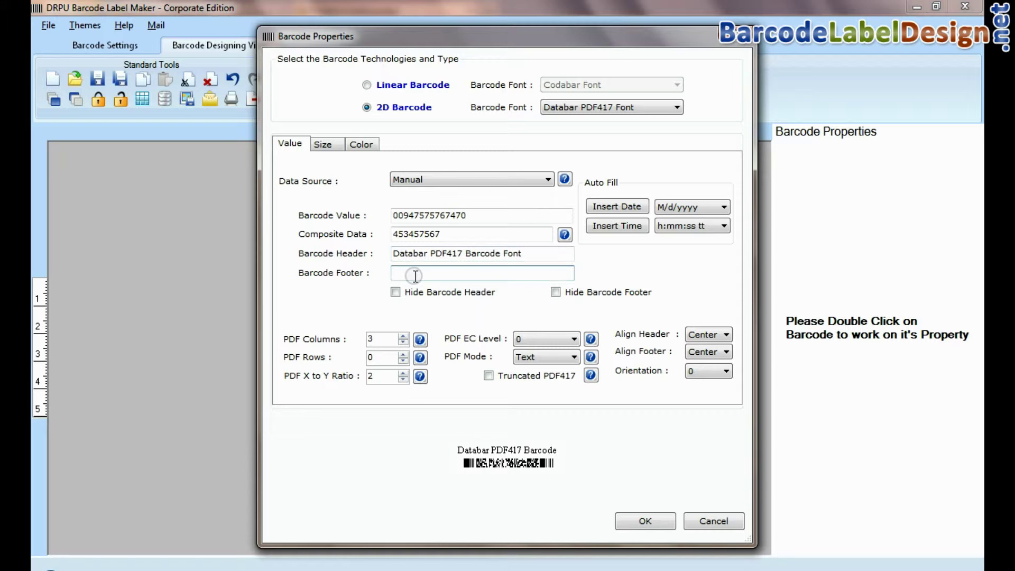
{"action": "type", "text": "Designed using DRPU Software"}
Set PDF columns to 6, raise rows and X-to-Y ratio, and choose Binary mode
{"action": "triple_click", "coordinate": [403, 335]}
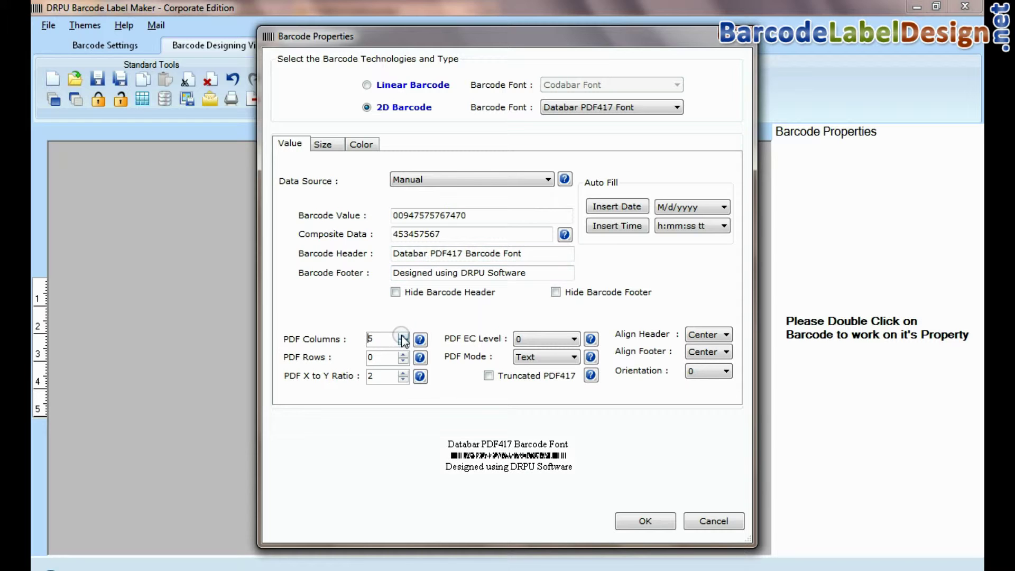
{"action": "left_click", "coordinate": [403, 355]}
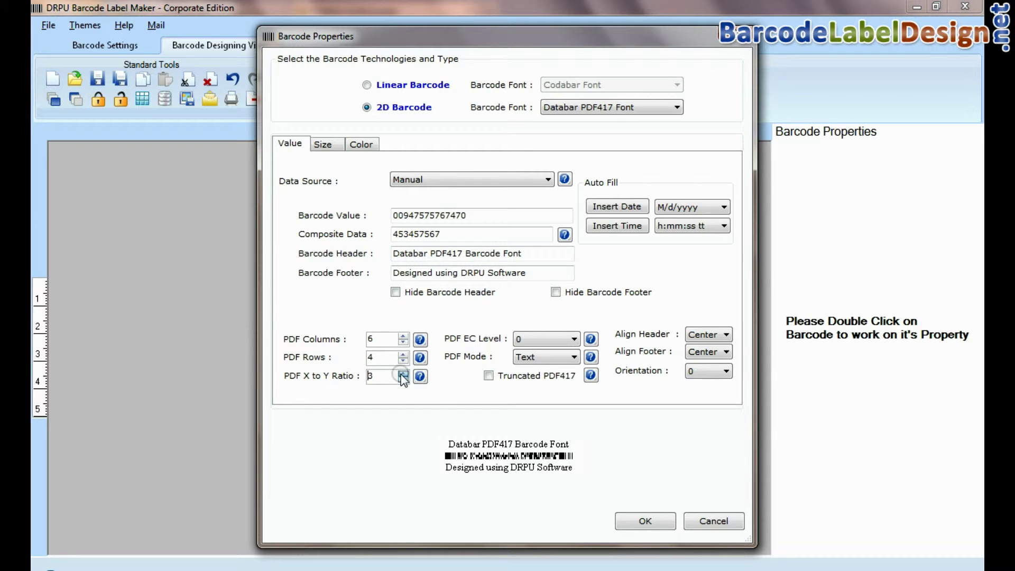
{"action": "left_click", "coordinate": [402, 373]}
{"action": "left_click", "coordinate": [534, 381]}
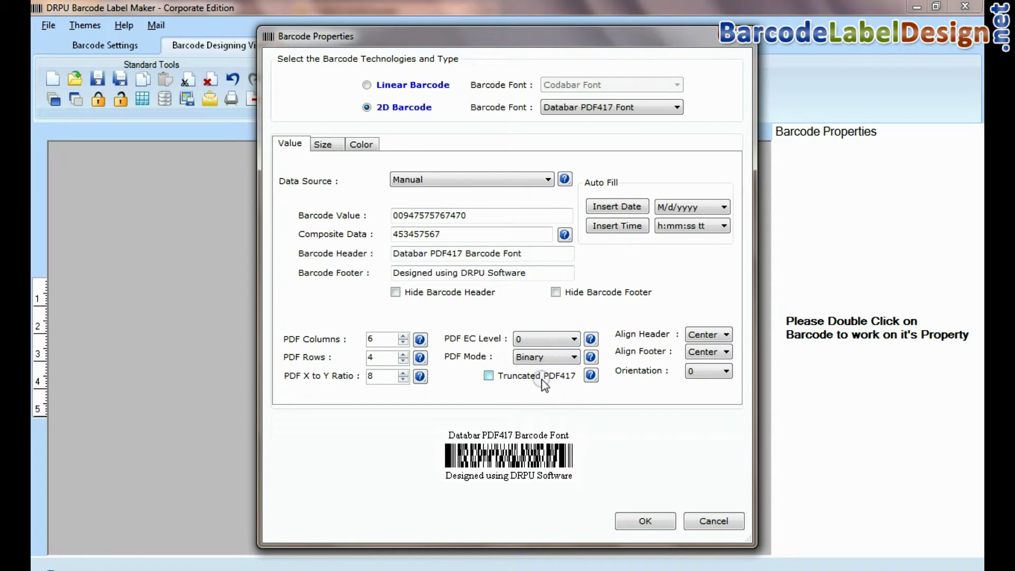
Pick a new colour for the barcode header
{"action": "left_click", "coordinate": [322, 144]}
{"action": "left_click", "coordinate": [361, 144]}
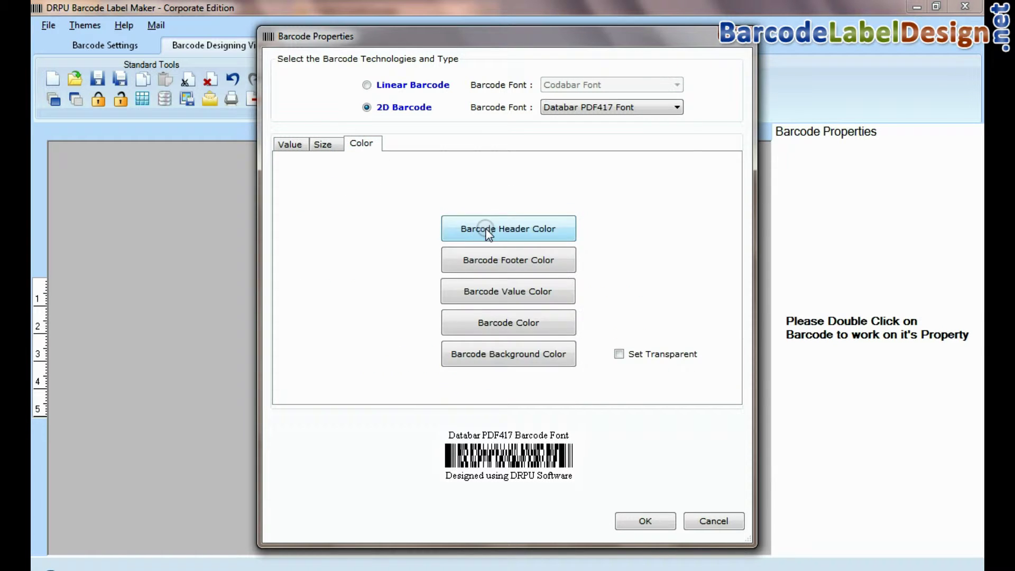
{"action": "left_click", "coordinate": [466, 229]}
{"action": "left_click", "coordinate": [373, 340]}
Add a bold 'Sample of:' text heading to the label
{"action": "left_click", "coordinate": [644, 519]}
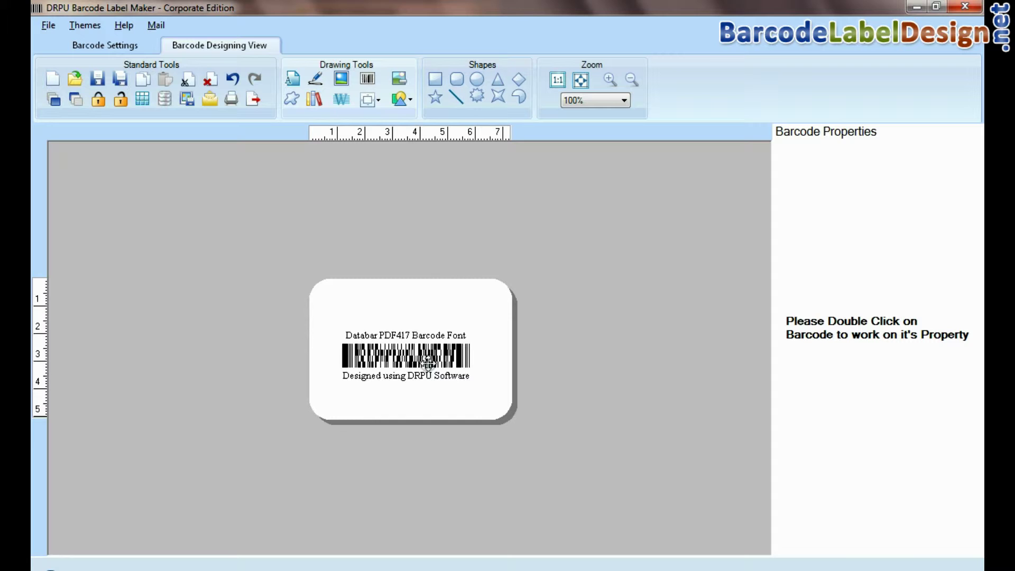
{"action": "left_click", "coordinate": [397, 318]}
{"action": "left_click", "coordinate": [389, 313]}
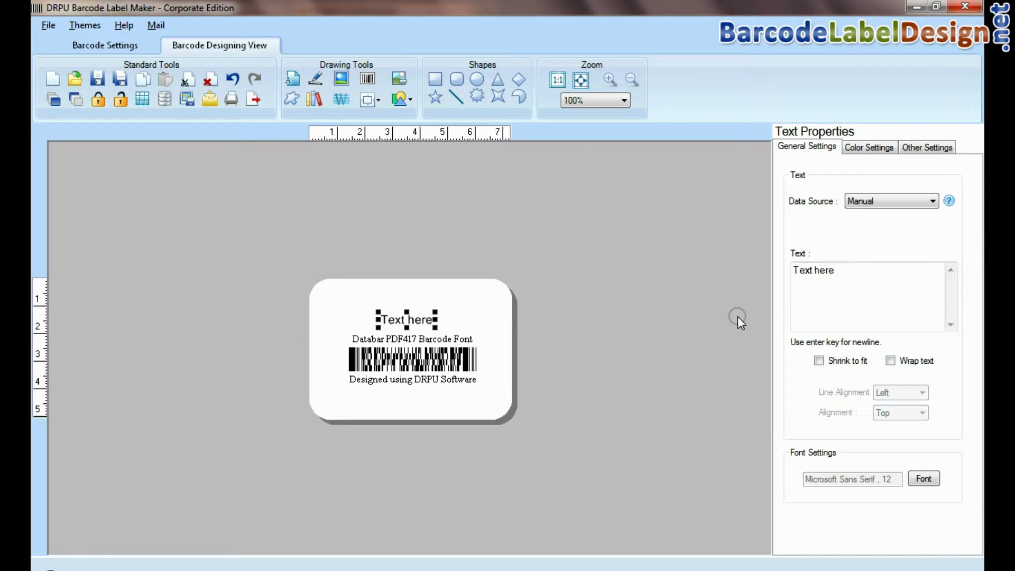
{"action": "key", "text": "ctrl+a"}
{"action": "type", "text": "Sampl"}
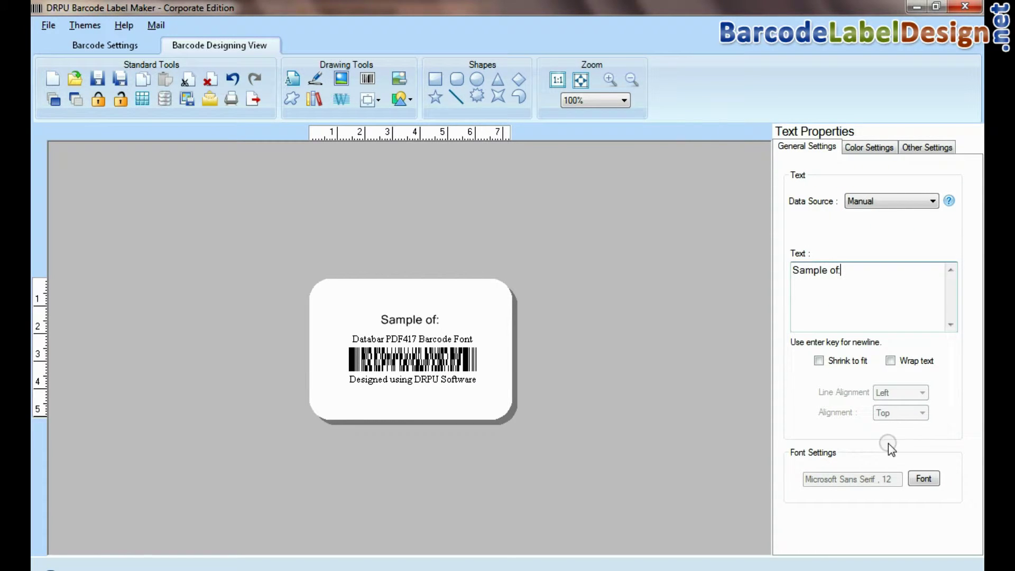
{"action": "left_click", "coordinate": [924, 479]}
{"action": "left_click", "coordinate": [502, 198]}
{"action": "left_click", "coordinate": [634, 152]}
{"action": "left_click", "coordinate": [410, 297]}
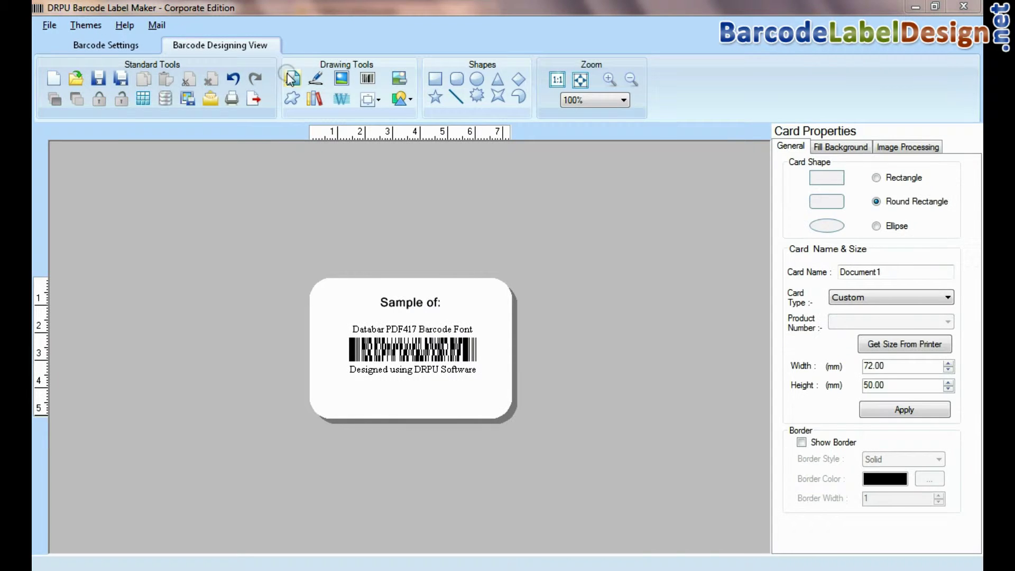
Try inserting a cropped portrait picture, then cancel without adding it
{"action": "left_click", "coordinate": [342, 79]}
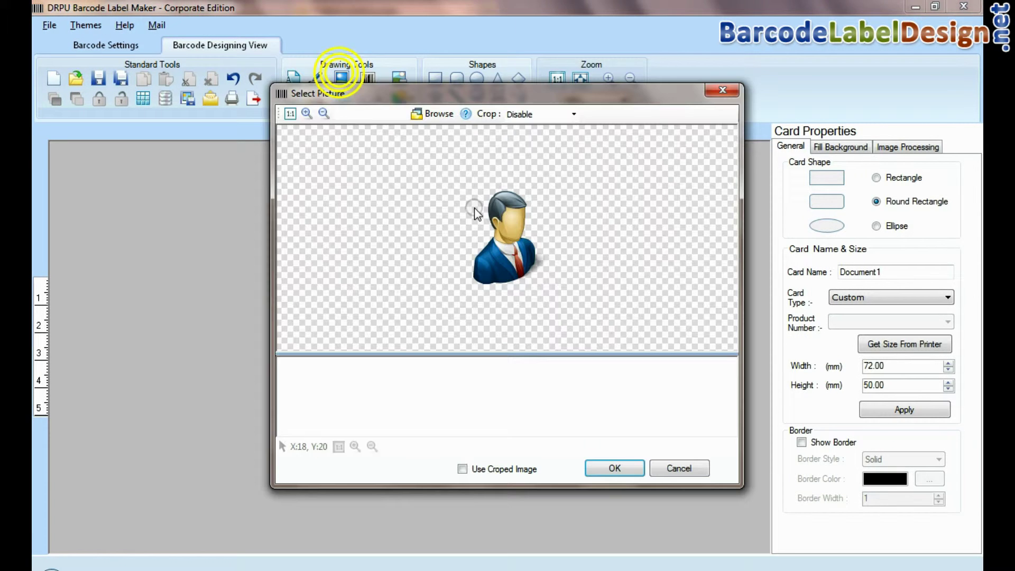
{"action": "left_click", "coordinate": [535, 131]}
{"action": "left_click_drag", "start_coordinate": [460, 191], "coordinate": [555, 286]}
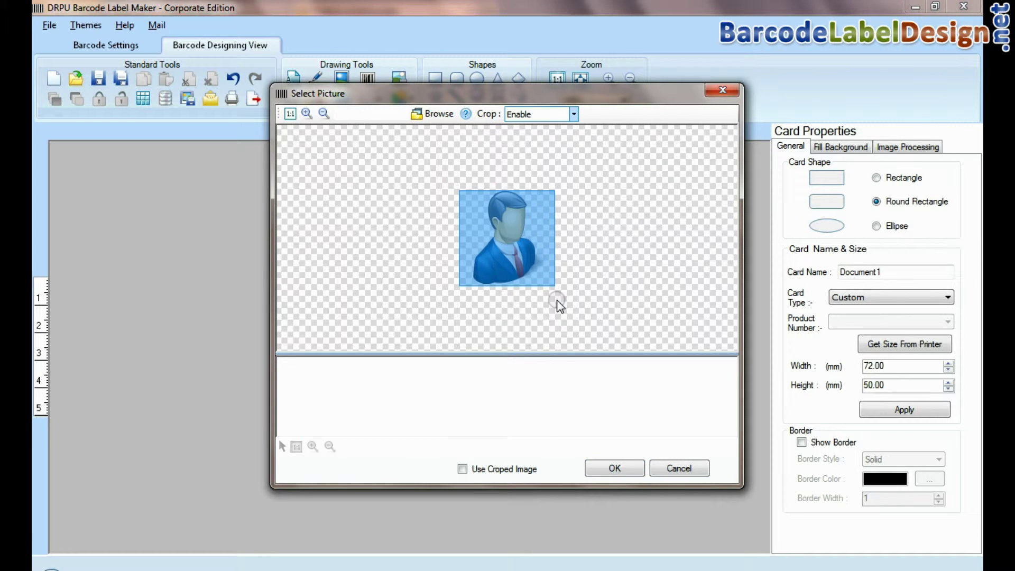
{"action": "left_click", "coordinate": [669, 467]}
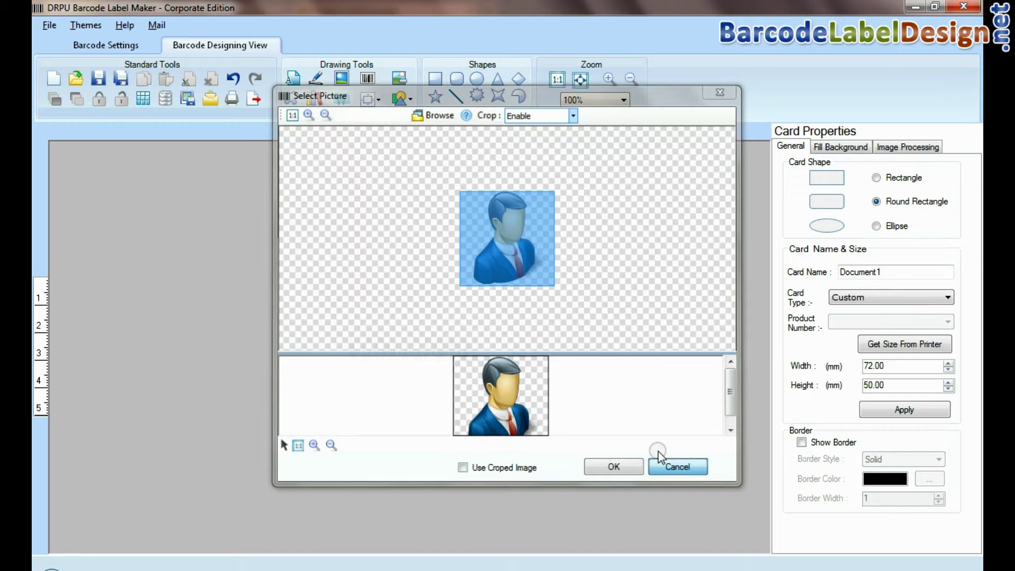
Place a second barcode on the card and change it to a 2D type
{"action": "left_click", "coordinate": [369, 79]}
{"action": "left_click", "coordinate": [370, 324]}
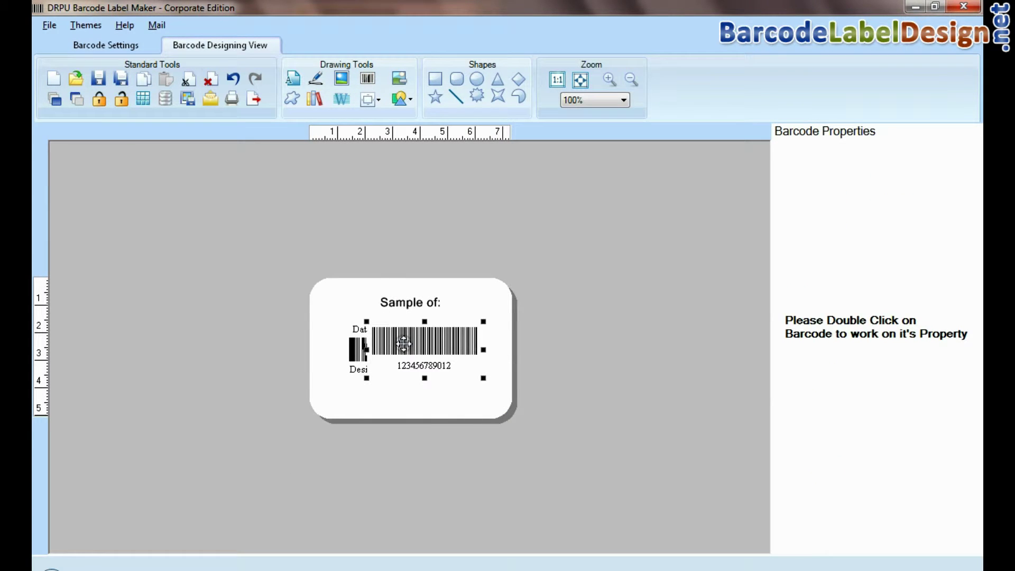
{"action": "double_click", "coordinate": [404, 343]}
{"action": "left_click", "coordinate": [365, 104]}
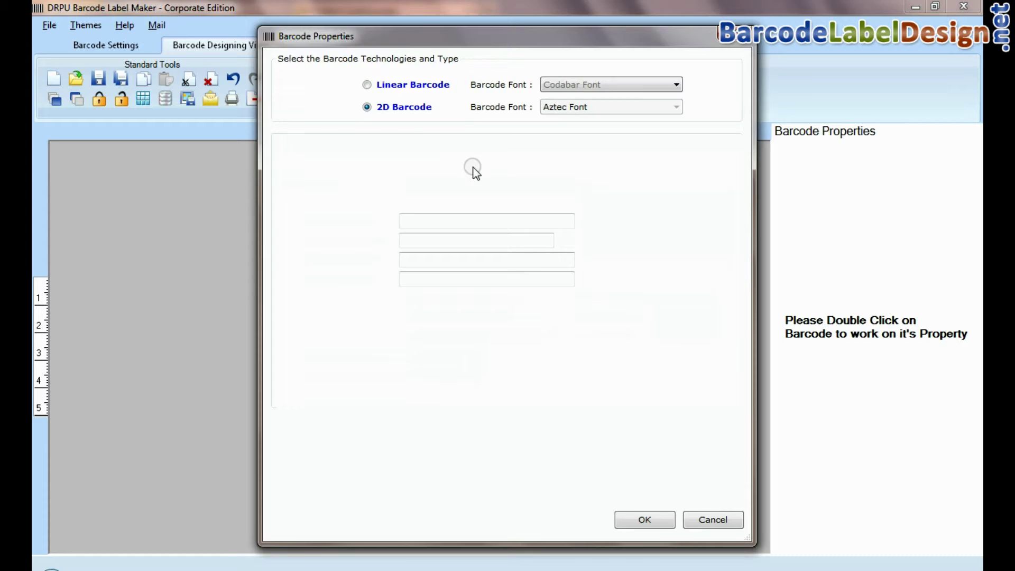
{"action": "left_click", "coordinate": [643, 519]}
{"action": "left_click", "coordinate": [369, 237]}
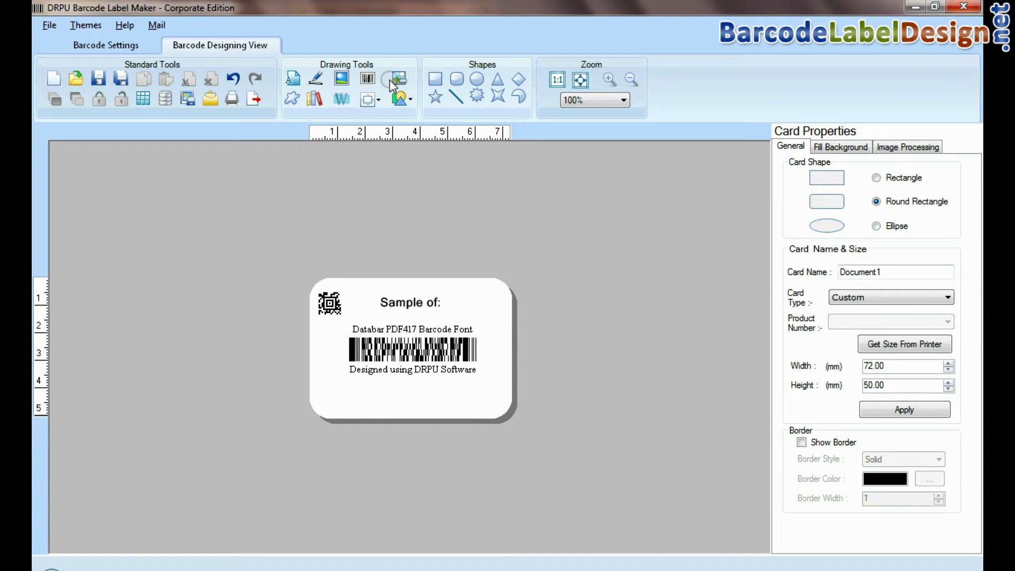
Browse custom shape categories Accountant and Arrows, settling on Building
{"action": "left_click", "coordinate": [292, 98]}
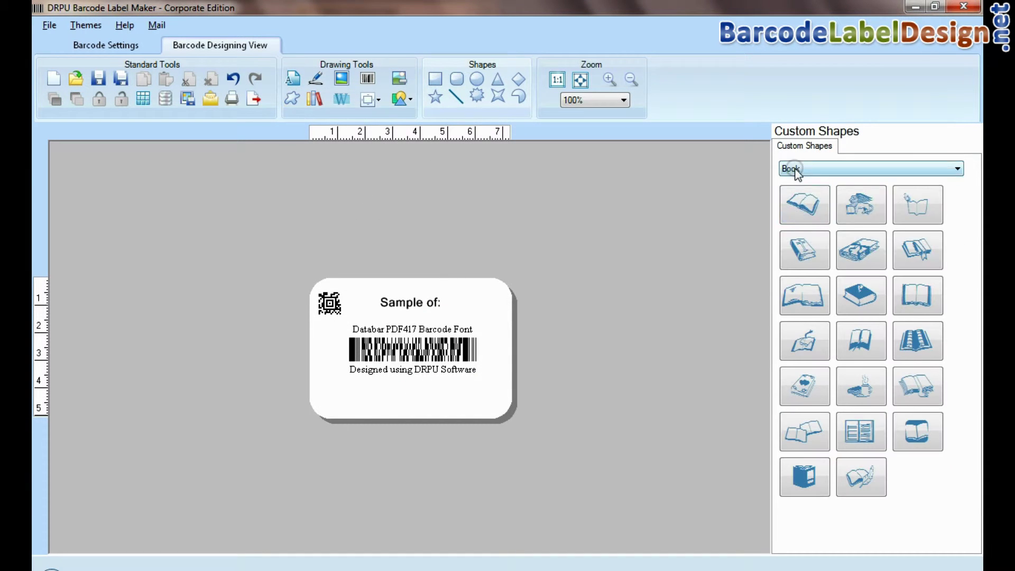
{"action": "left_click", "coordinate": [795, 170]}
{"action": "left_click", "coordinate": [799, 178]}
{"action": "left_click", "coordinate": [801, 169]}
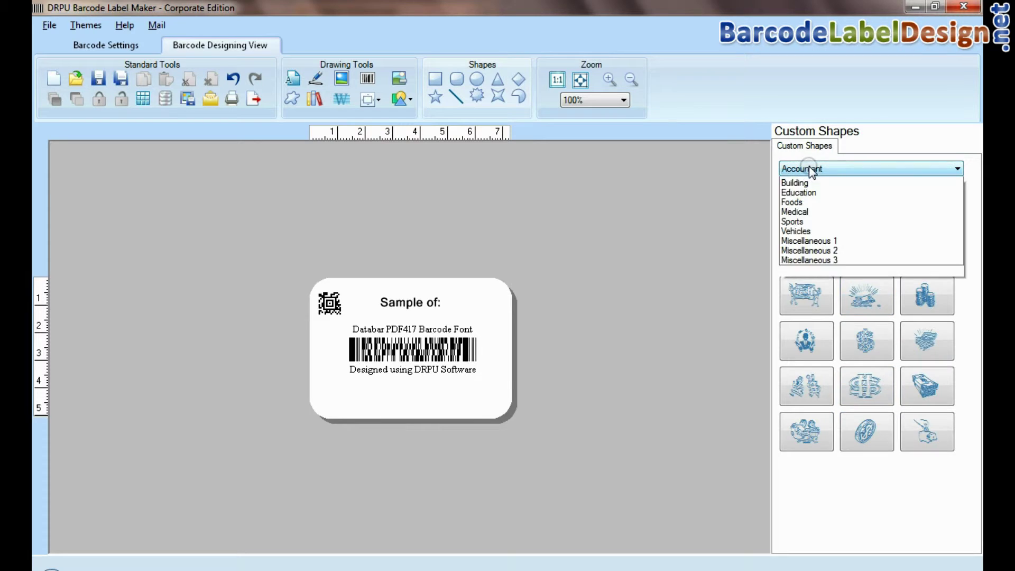
{"action": "left_click", "coordinate": [804, 190]}
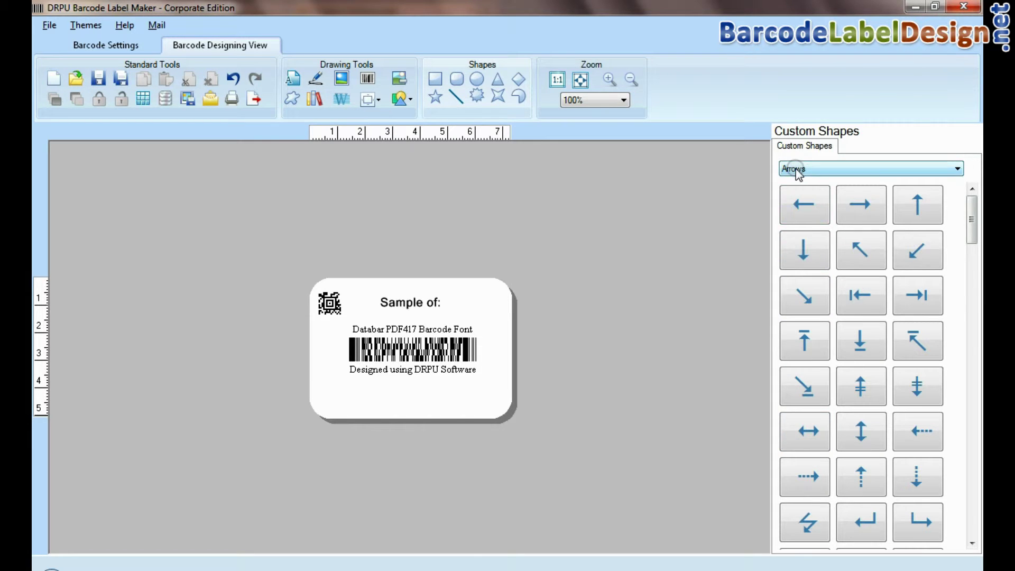
{"action": "left_click", "coordinate": [798, 174]}
{"action": "left_click", "coordinate": [801, 209]}
{"action": "left_click", "coordinate": [799, 170]}
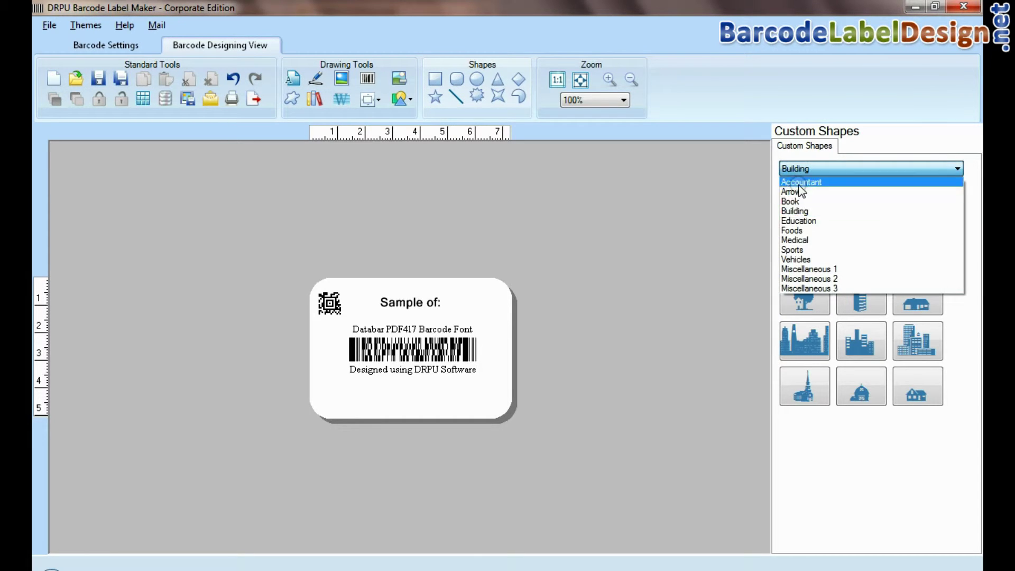
{"action": "left_click", "coordinate": [799, 168]}
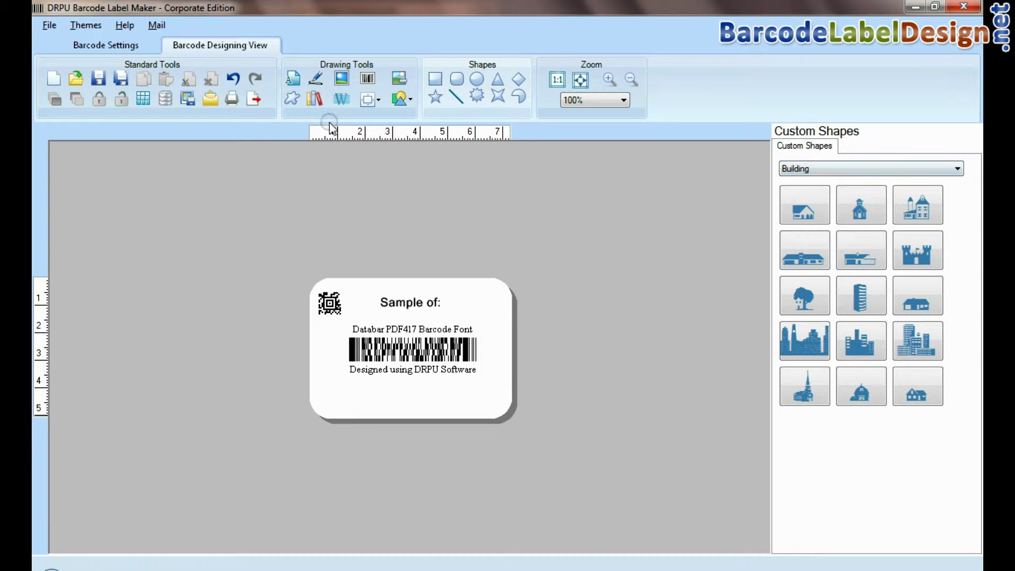
Look through the stock image library and close it without adding anything
{"action": "left_click", "coordinate": [314, 98]}
{"action": "scroll", "coordinate": [671, 370], "scroll_direction": "down", "scroll_amount": 2}
{"action": "scroll", "coordinate": [677, 450], "scroll_direction": "up", "scroll_amount": 2}
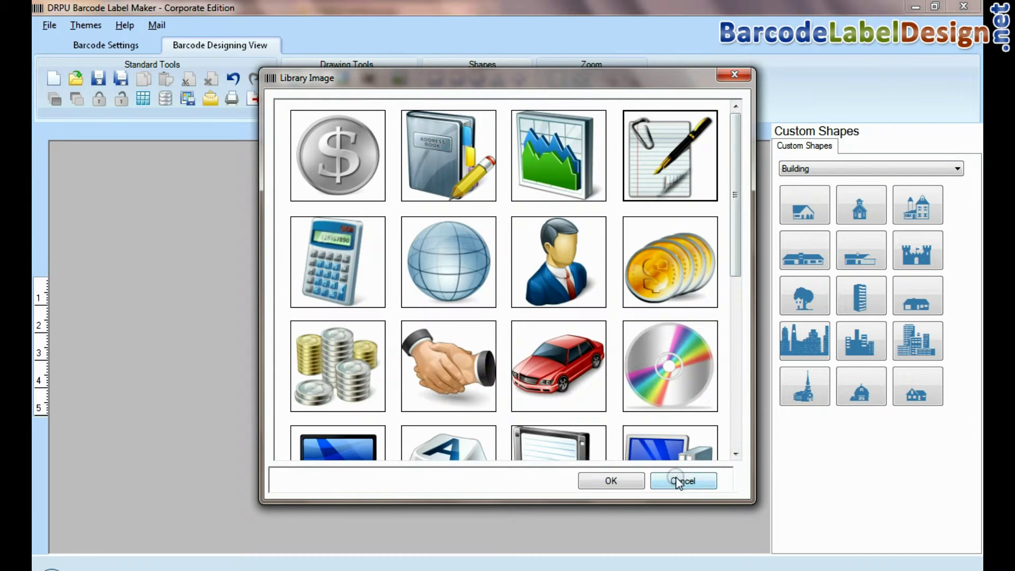
{"action": "left_click", "coordinate": [679, 482]}
Draw a curved corner shape, zoom to 150%, then return the view to 100%
{"action": "left_click", "coordinate": [370, 99]}
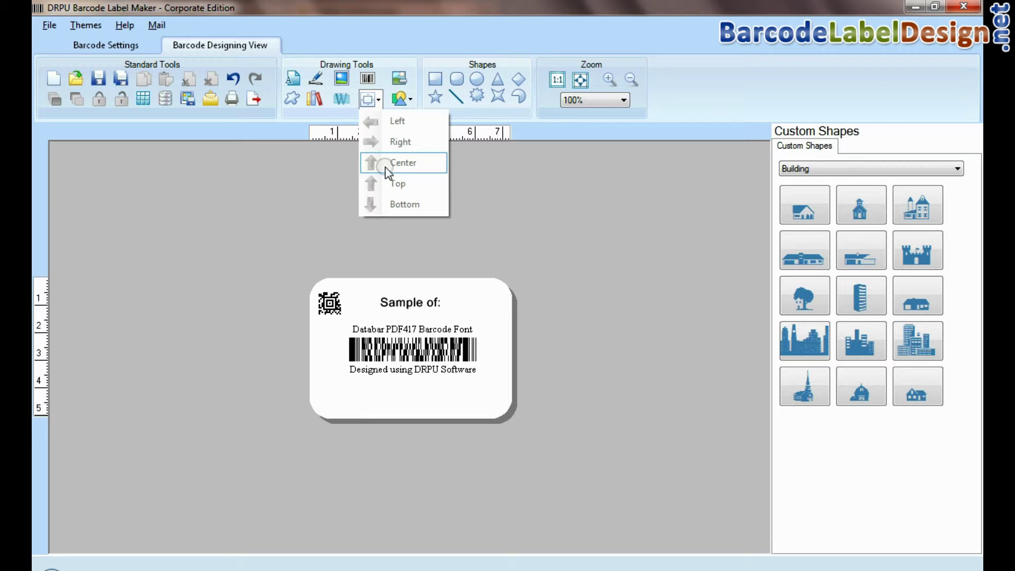
{"action": "left_click", "coordinate": [402, 99]}
{"action": "left_click", "coordinate": [413, 99]}
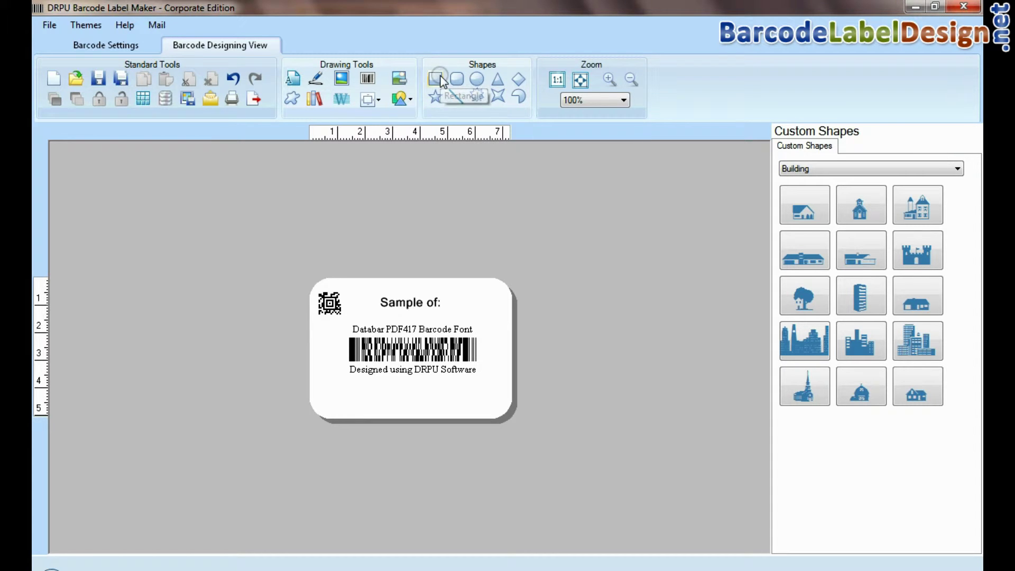
{"action": "left_click", "coordinate": [457, 79]}
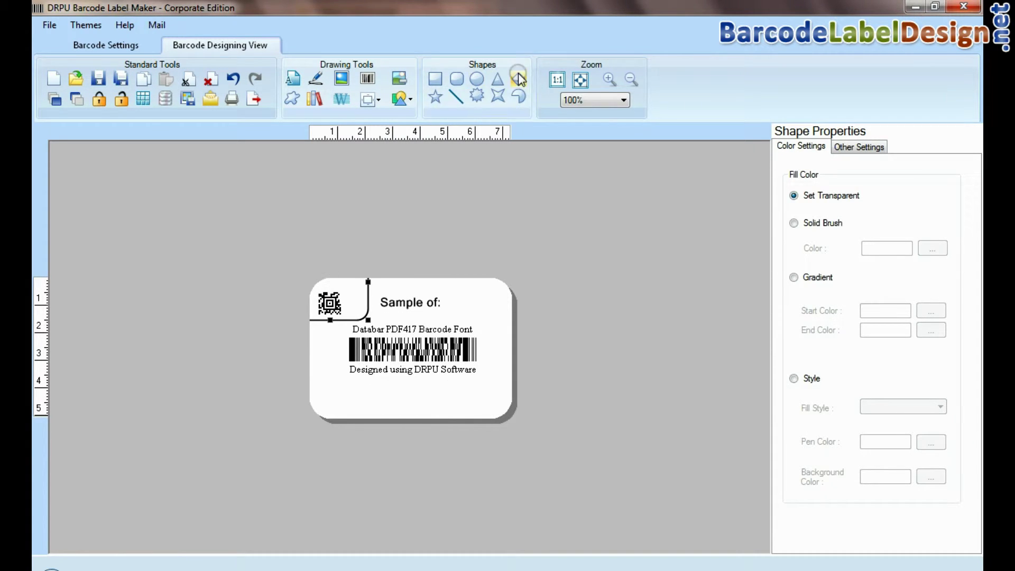
{"action": "left_click", "coordinate": [610, 79]}
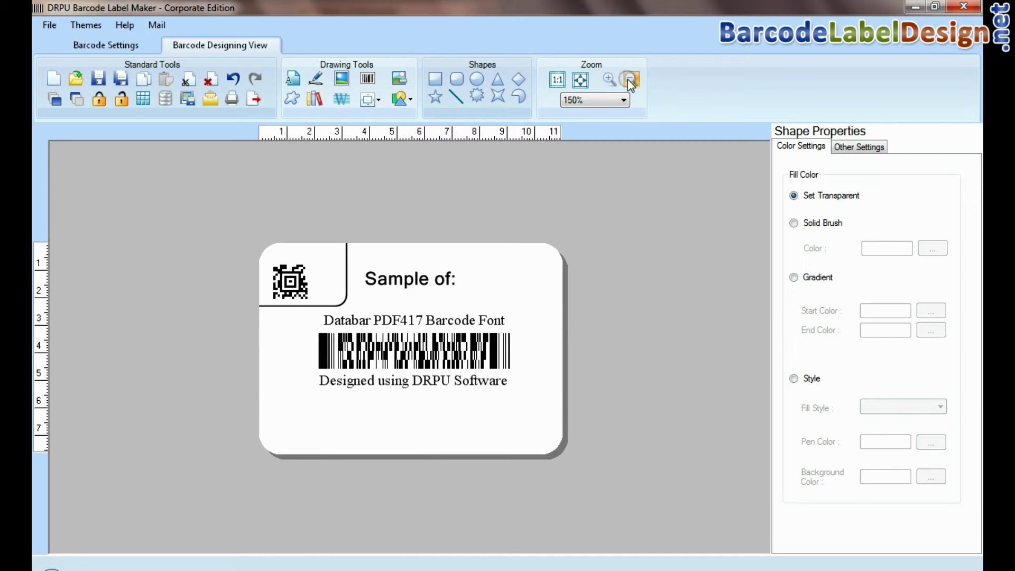
{"action": "left_click", "coordinate": [627, 79]}
{"action": "left_click", "coordinate": [624, 100]}
{"action": "left_click", "coordinate": [595, 160]}
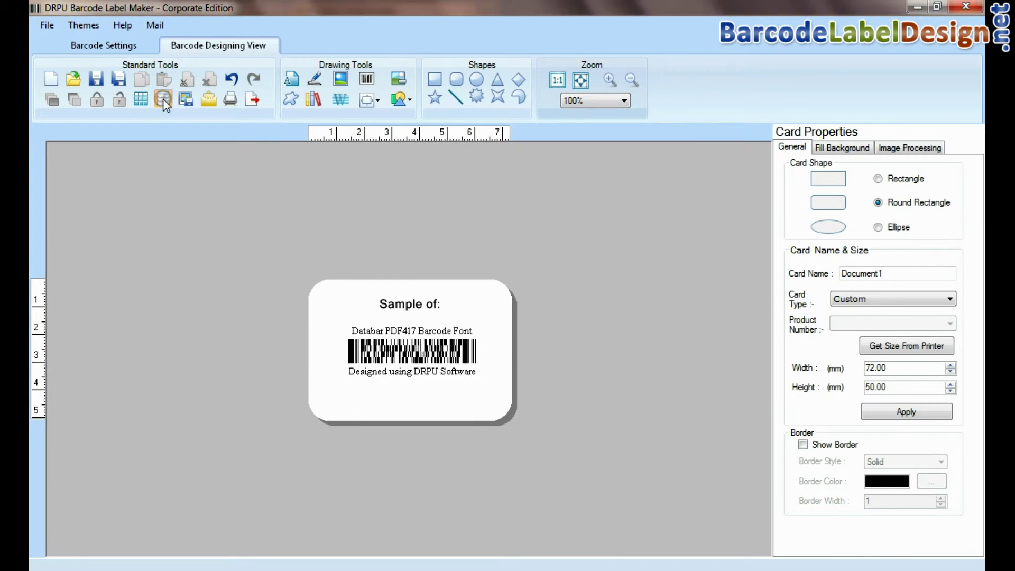
Generate the batch series Abc1Z to Abc10Z
{"action": "left_click", "coordinate": [164, 100]}
{"action": "left_click", "coordinate": [398, 454]}
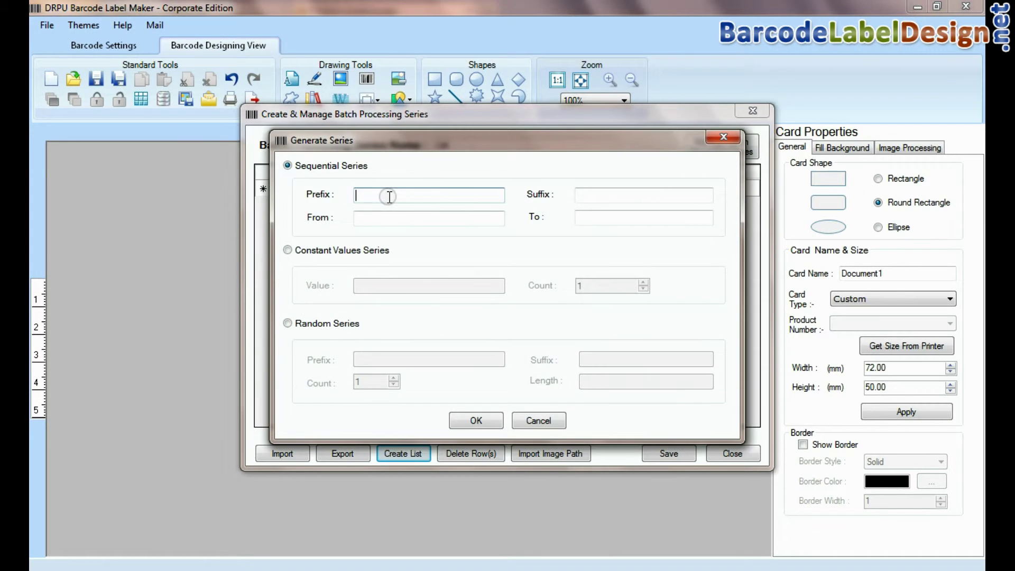
{"action": "left_click", "coordinate": [598, 223]}
{"action": "type", "text": "10"}
{"action": "left_click", "coordinate": [476, 420]}
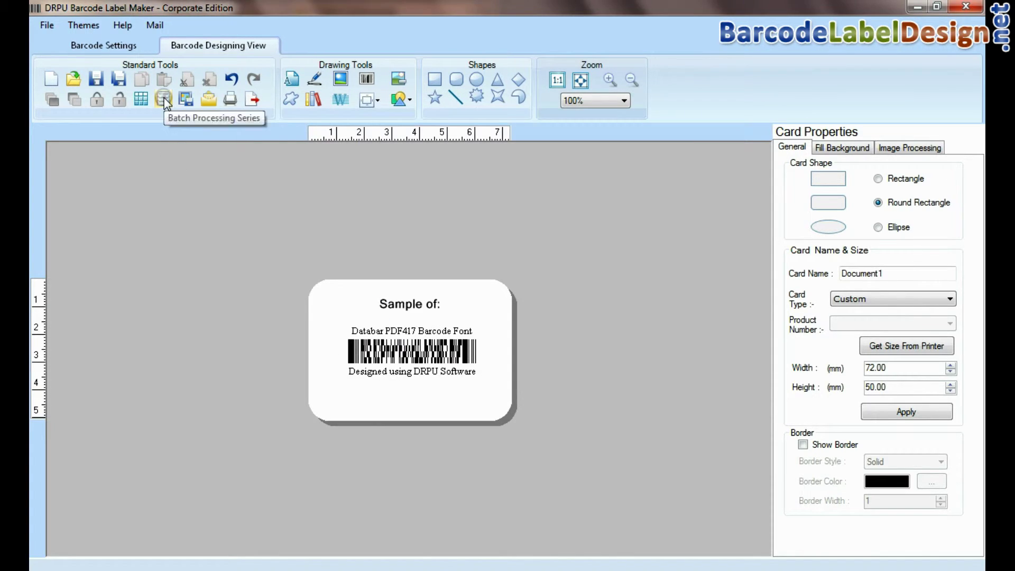
Import series values from Sheet1 of an Excel worksheet
{"action": "left_click", "coordinate": [164, 100]}
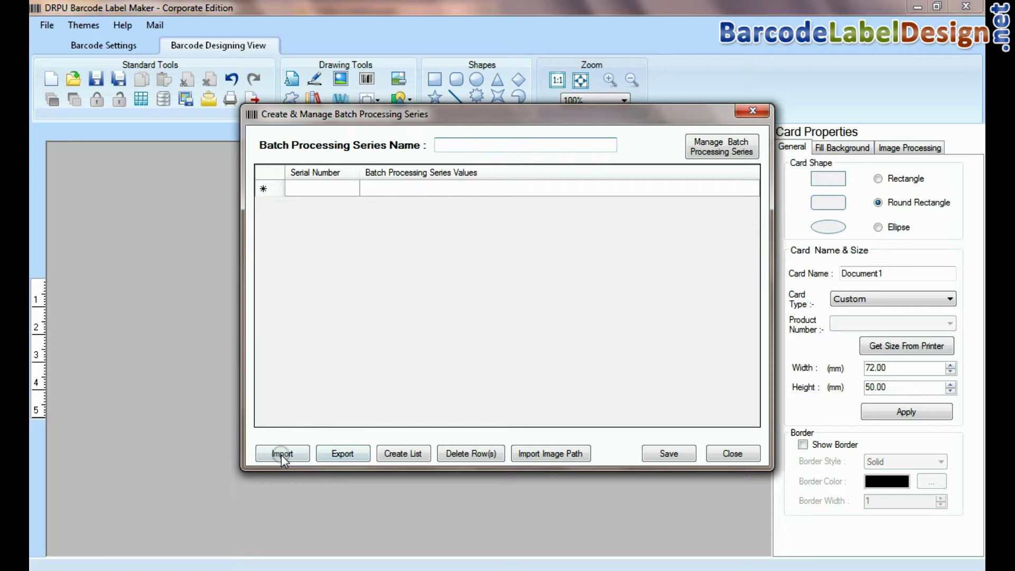
{"action": "left_click", "coordinate": [281, 454]}
{"action": "left_click", "coordinate": [475, 228]}
{"action": "left_click", "coordinate": [587, 437]}
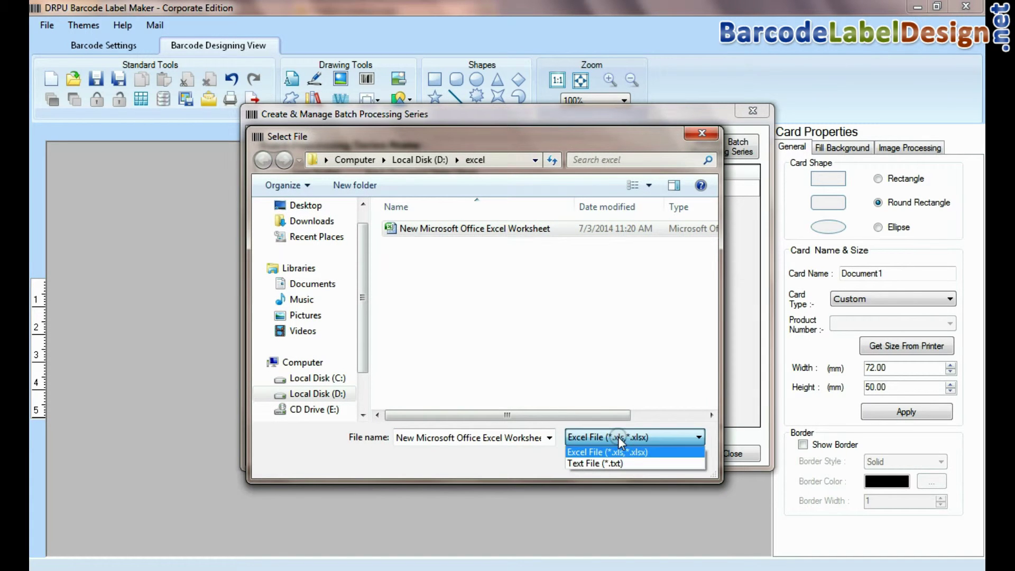
{"action": "left_click", "coordinate": [635, 452]}
{"action": "left_click", "coordinate": [606, 460]}
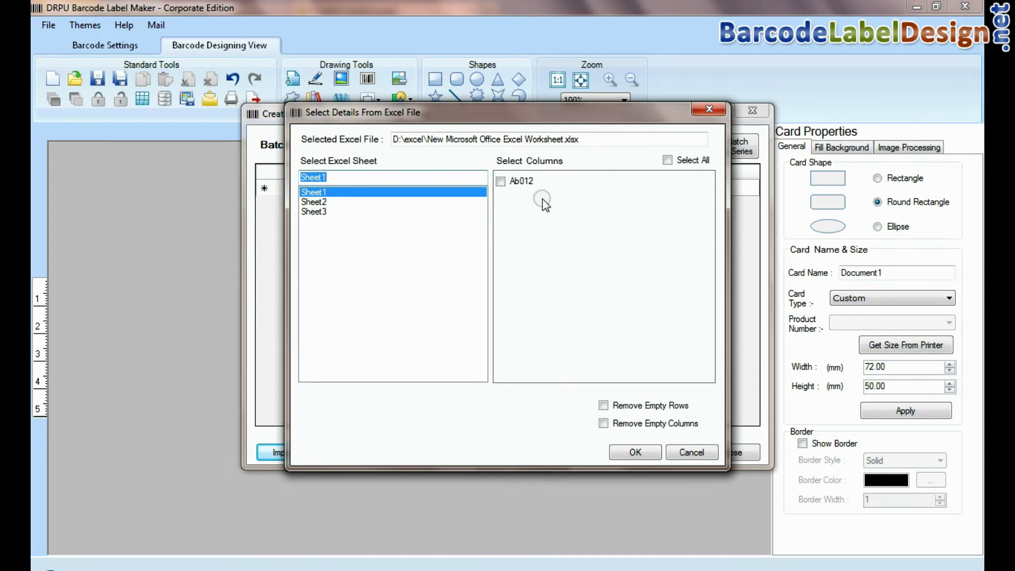
{"action": "left_click", "coordinate": [640, 453]}
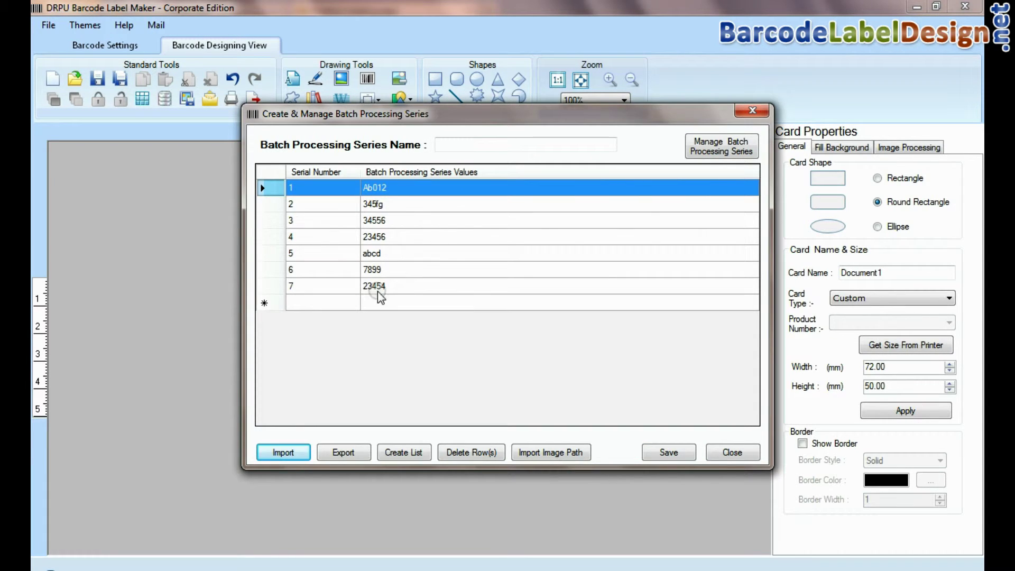
Cancel an Excel export, close the series and mail windows, and open Print settings
{"action": "left_click", "coordinate": [339, 451]}
{"action": "left_click", "coordinate": [412, 426]}
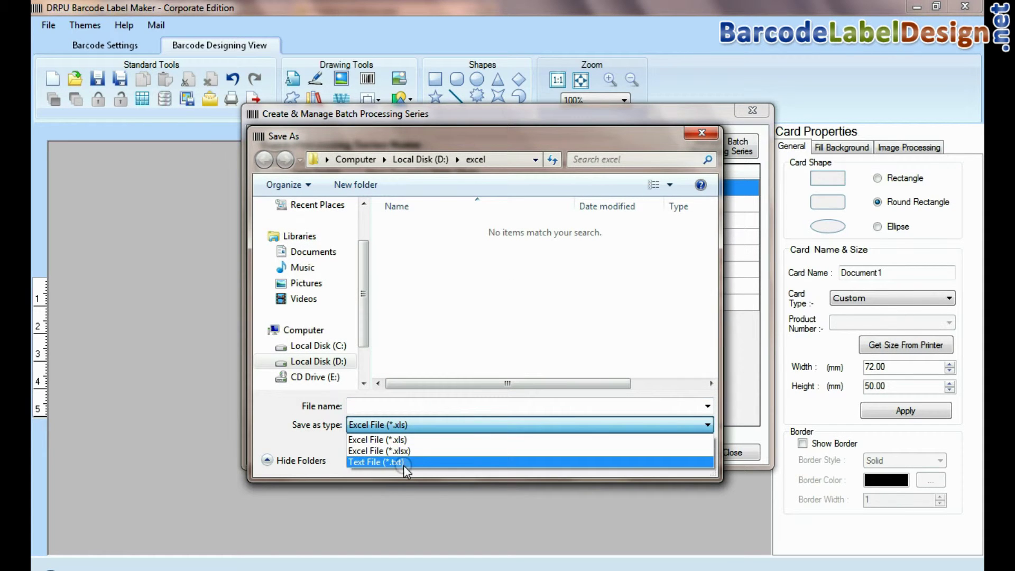
{"action": "left_click", "coordinate": [377, 439]}
{"action": "left_click", "coordinate": [673, 460]}
{"action": "left_click", "coordinate": [731, 452]}
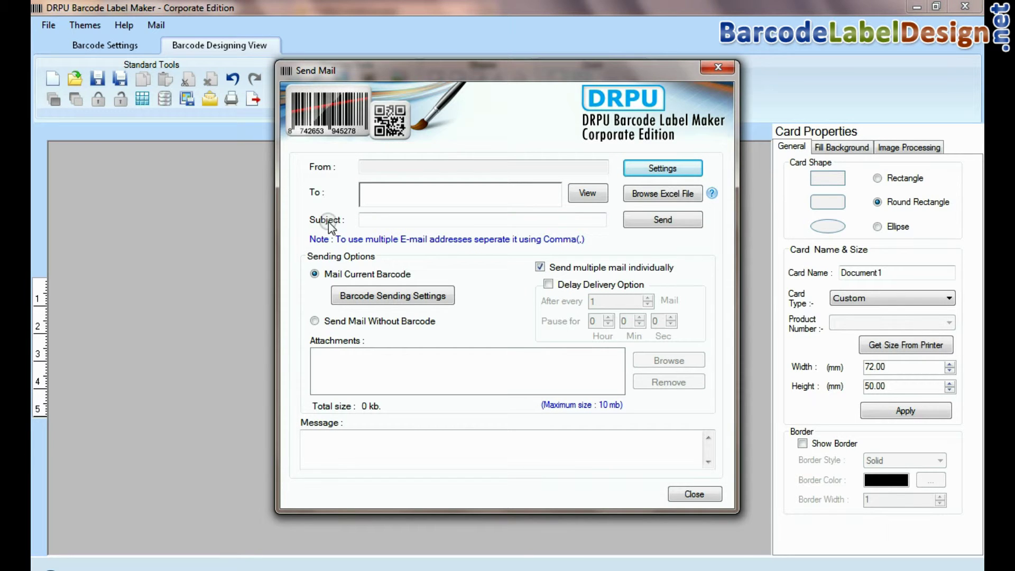
{"action": "left_click", "coordinate": [693, 495]}
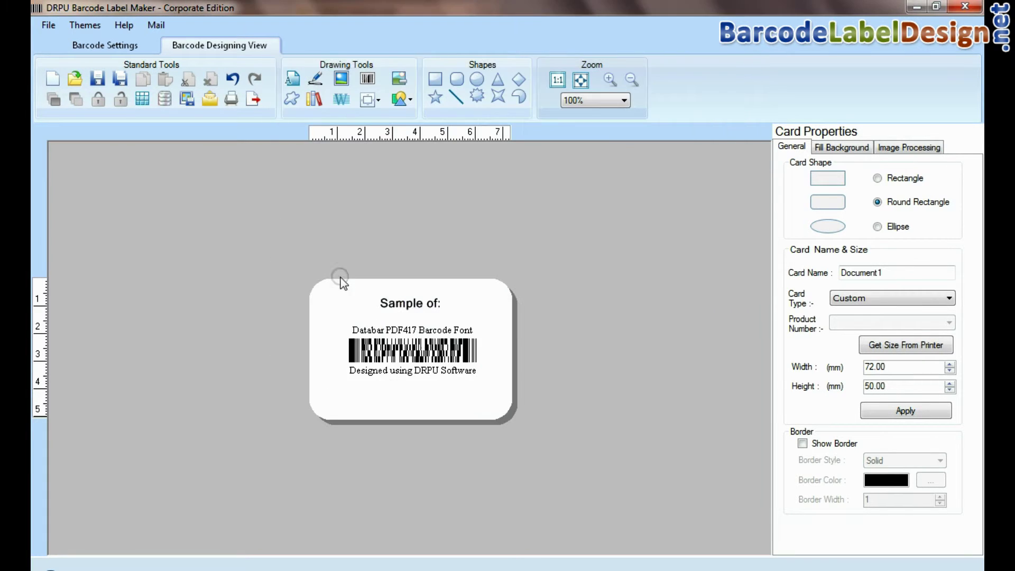
{"action": "left_click", "coordinate": [232, 98]}
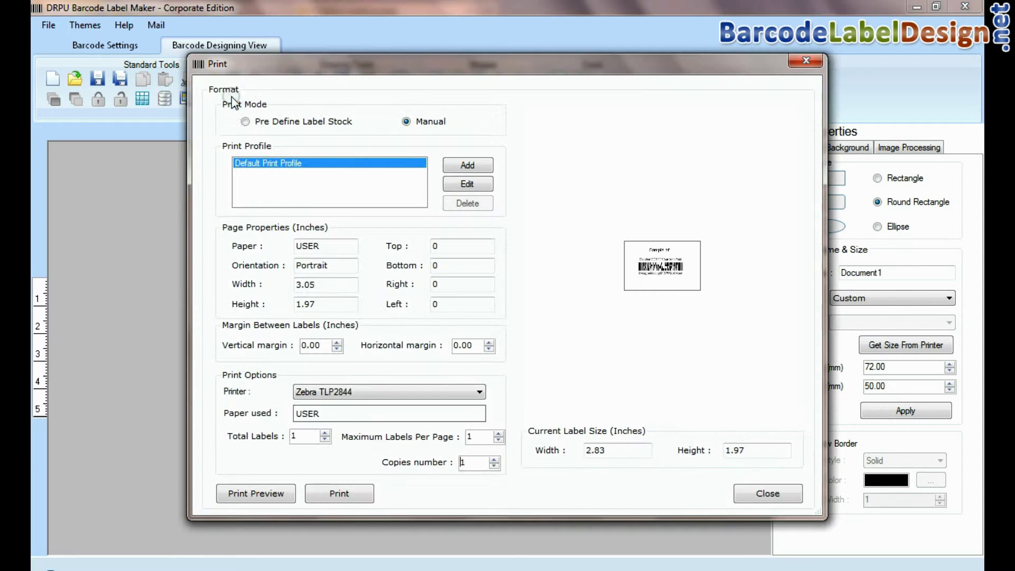
Switch to predefined label stock and pick an Avery A4 product
{"action": "left_click", "coordinate": [277, 122]}
{"action": "left_click", "coordinate": [339, 162]}
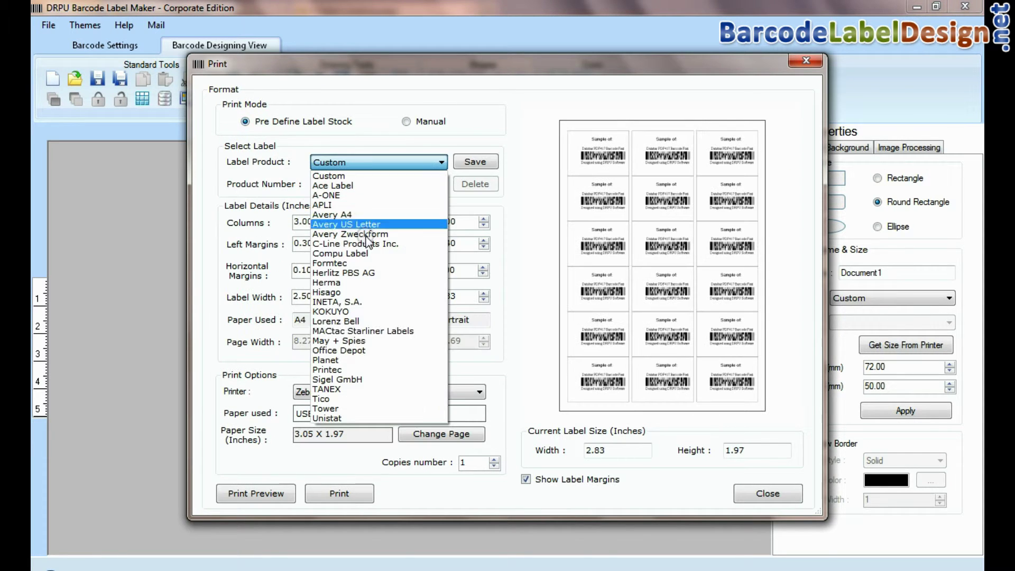
{"action": "left_click", "coordinate": [330, 214]}
{"action": "left_click", "coordinate": [370, 184]}
{"action": "left_click_drag", "start_coordinate": [441, 203], "coordinate": [440, 451]}
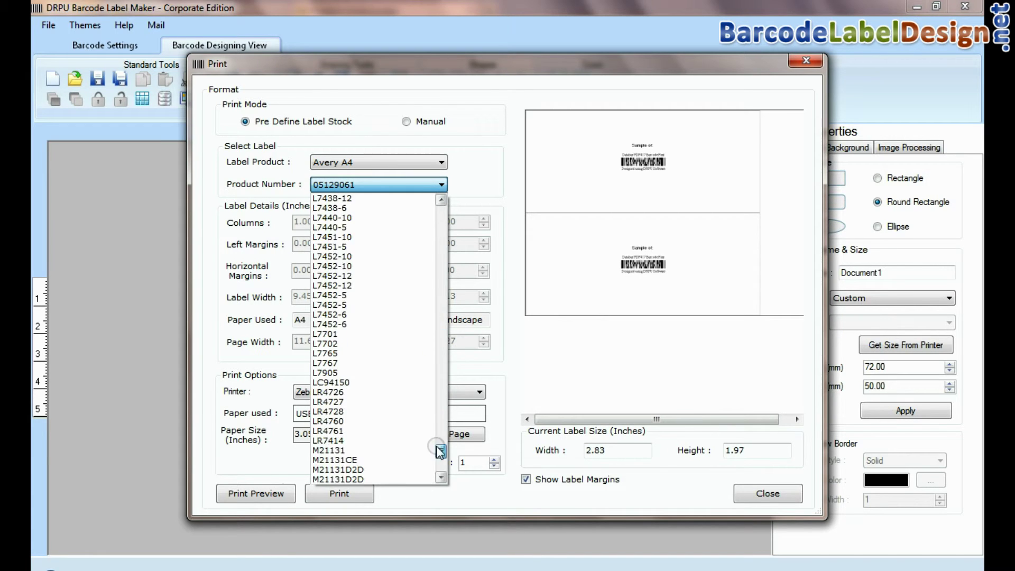
{"action": "scroll", "coordinate": [357, 259], "scroll_direction": "up", "scroll_amount": 10}
{"action": "left_click", "coordinate": [358, 255]}
Try a Formtec label stock product instead
{"action": "left_click", "coordinate": [344, 163]}
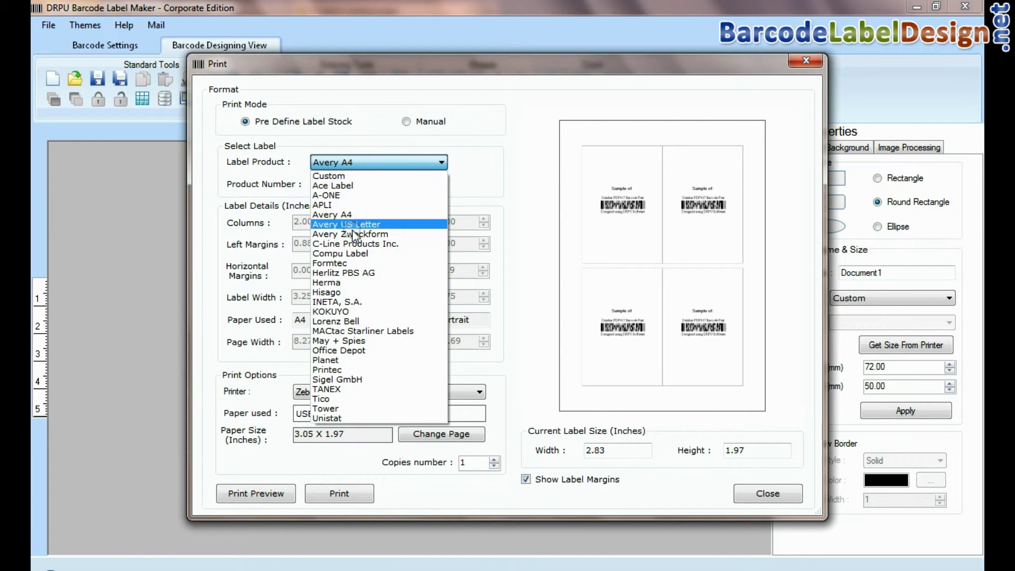
{"action": "left_click", "coordinate": [334, 263]}
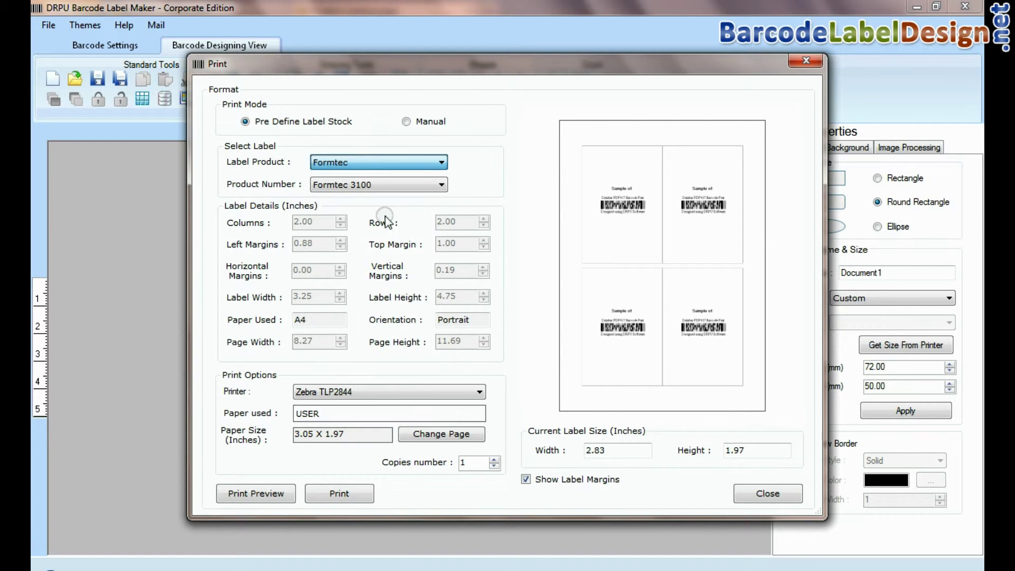
{"action": "left_click", "coordinate": [385, 186]}
{"action": "left_click", "coordinate": [442, 352]}
{"action": "scroll", "coordinate": [442, 351], "scroll_direction": "down", "scroll_amount": 5}
{"action": "scroll", "coordinate": [441, 317], "scroll_direction": "up", "scroll_amount": 8}
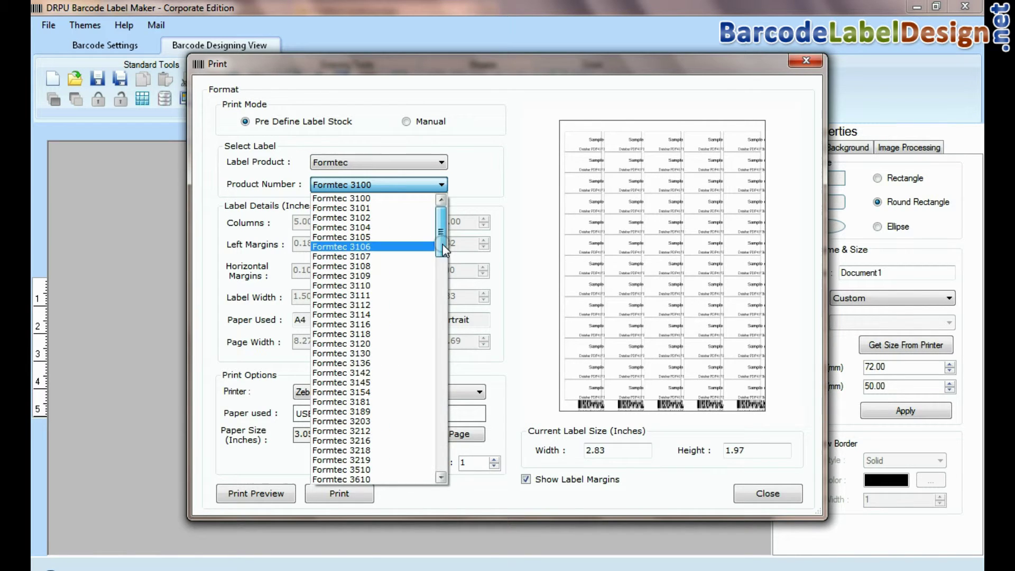
{"action": "left_click", "coordinate": [343, 238]}
Try Hisago CJ560, then settle on Custom 3×6 labels in Manual mode
{"action": "left_click", "coordinate": [336, 162]}
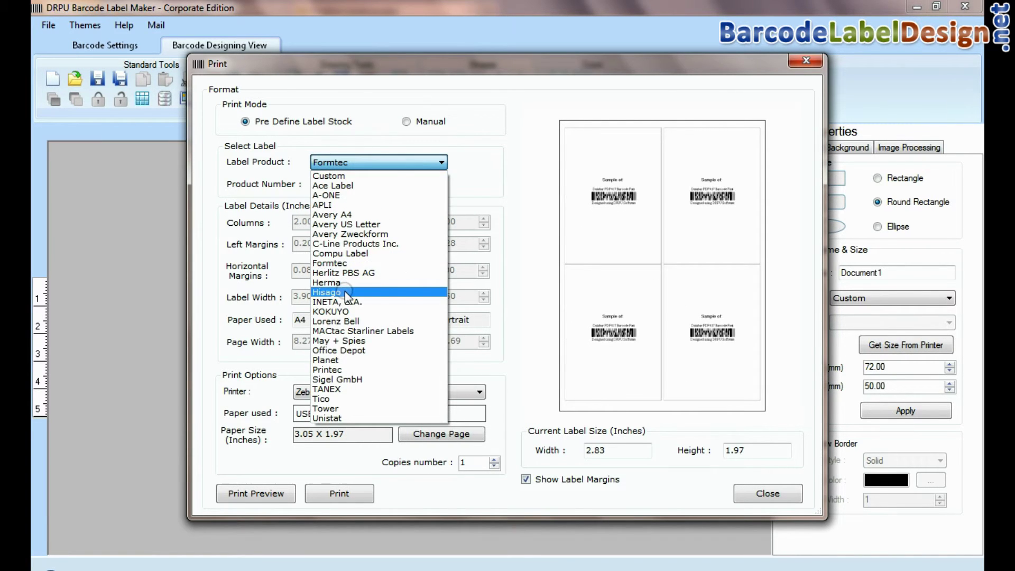
{"action": "left_click", "coordinate": [345, 292]}
{"action": "left_click", "coordinate": [389, 185]}
{"action": "left_click_drag", "start_coordinate": [443, 215], "coordinate": [443, 292]}
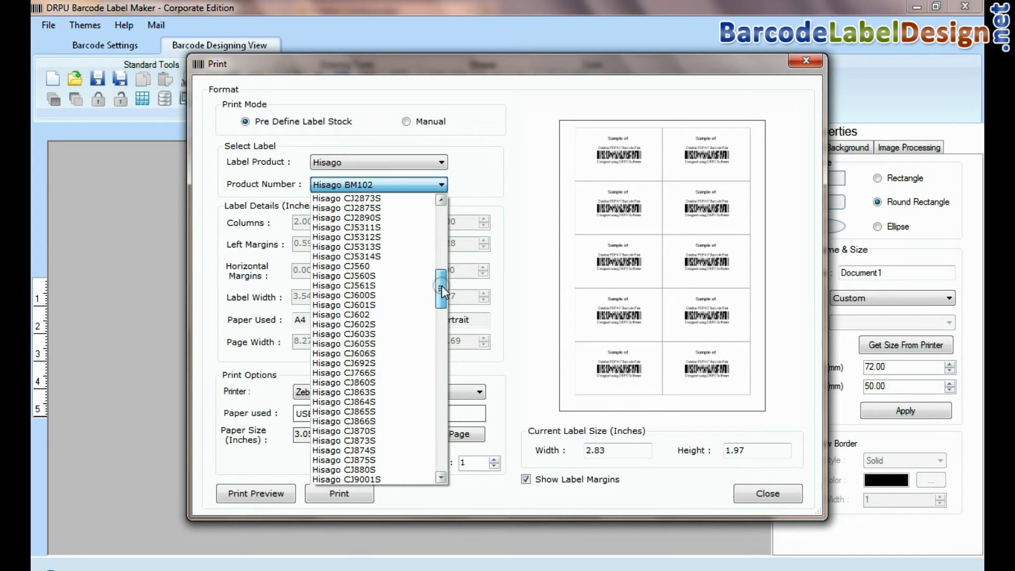
{"action": "left_click", "coordinate": [380, 266]}
{"action": "left_click", "coordinate": [343, 164]}
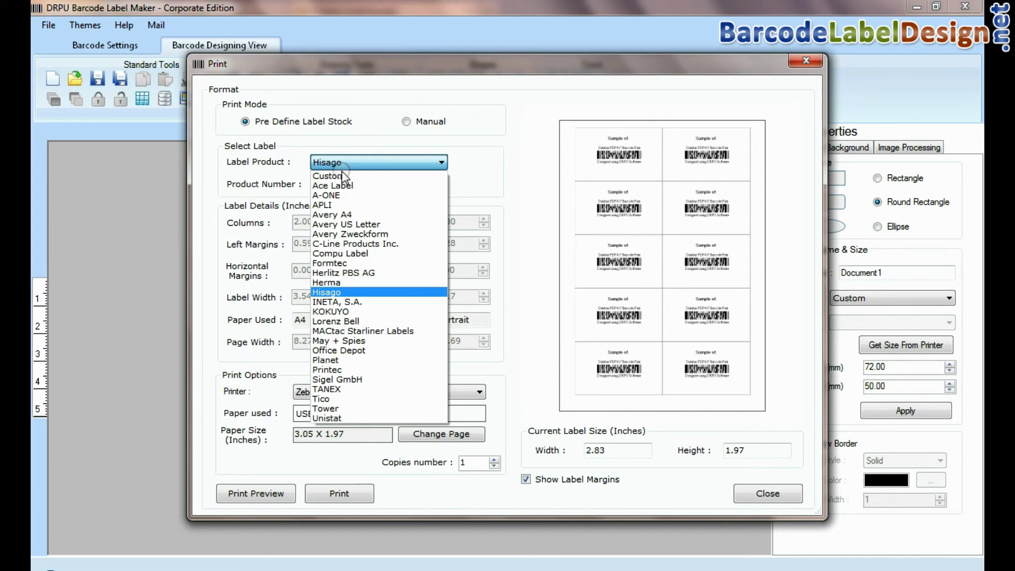
{"action": "left_click", "coordinate": [344, 174]}
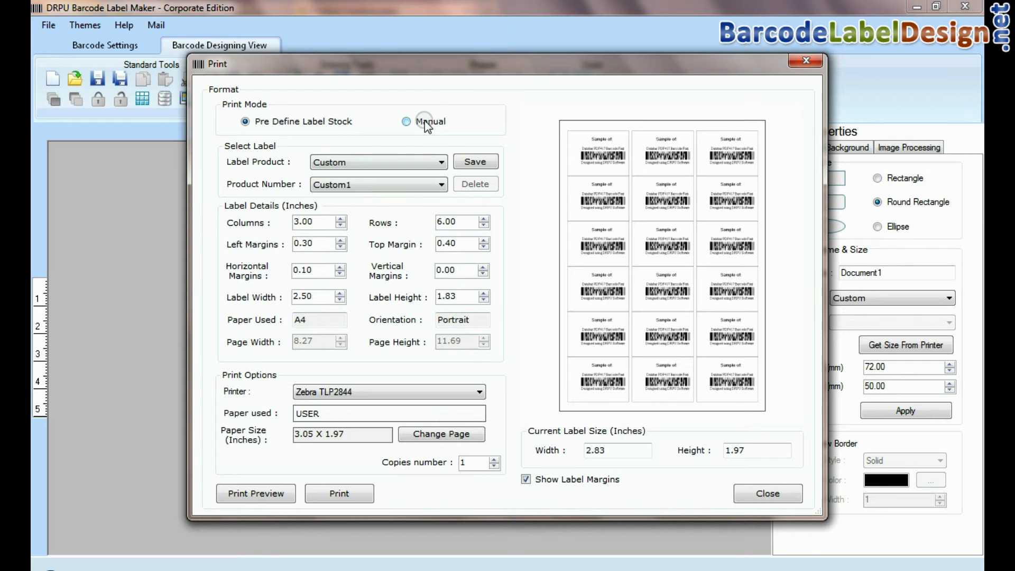
{"action": "left_click", "coordinate": [406, 122]}
Print 18 labels to the HP LaserJet CP 1025 with 0.20-inch horizontal spacing
{"action": "left_click", "coordinate": [379, 394]}
{"action": "left_click", "coordinate": [364, 404]}
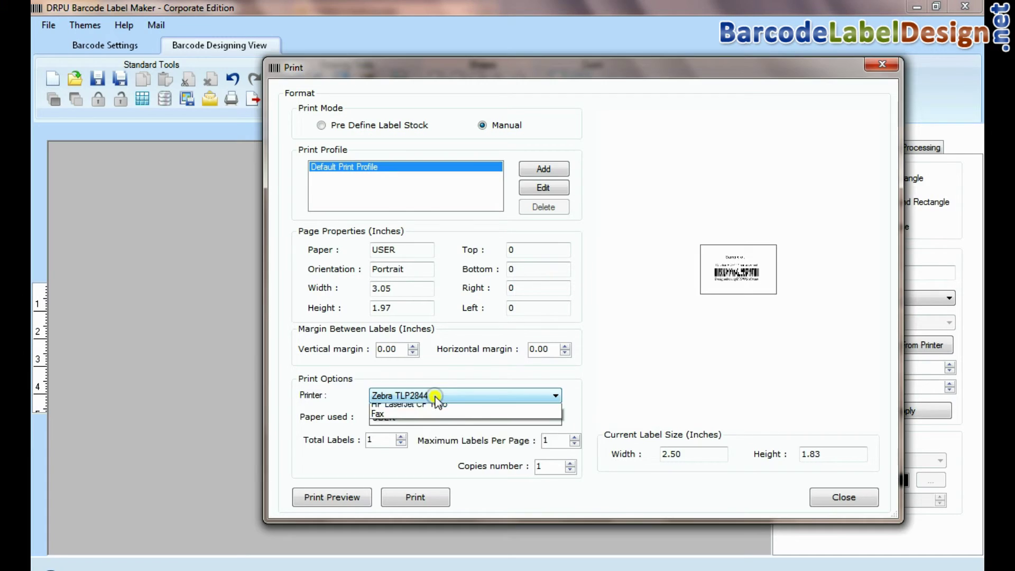
{"action": "left_click", "coordinate": [421, 433]}
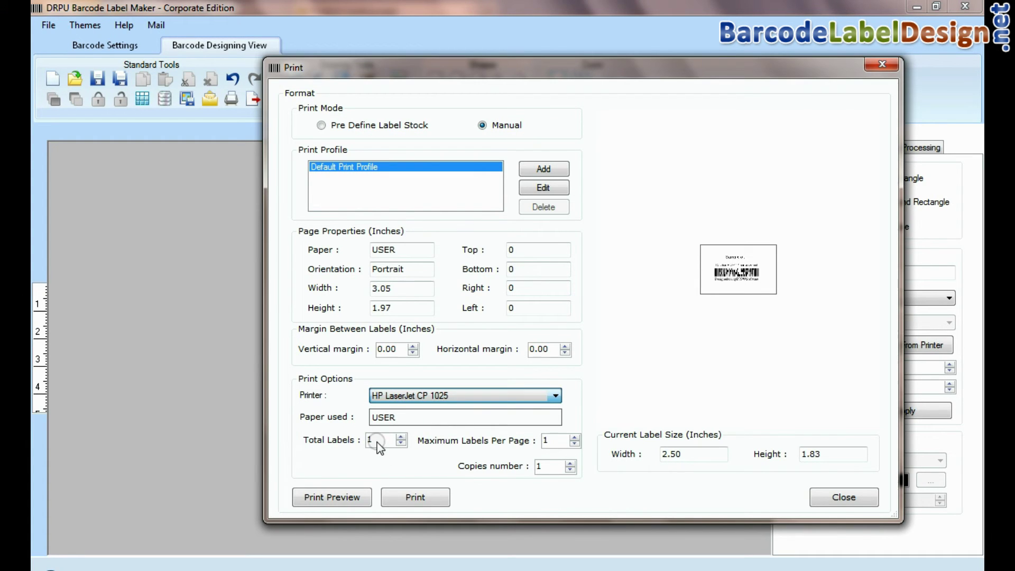
{"action": "left_click", "coordinate": [566, 346]}
{"action": "left_click", "coordinate": [566, 346]}
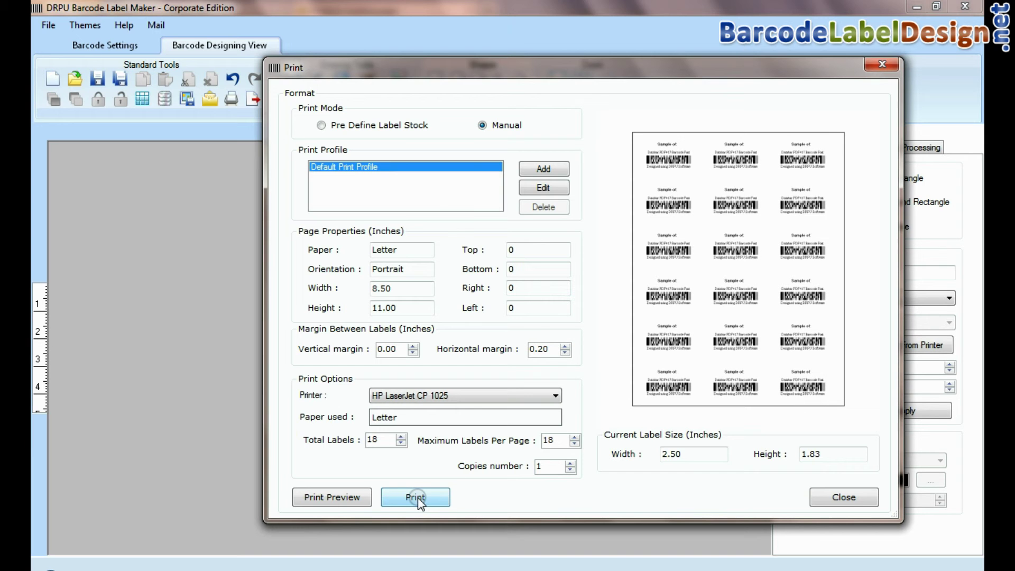